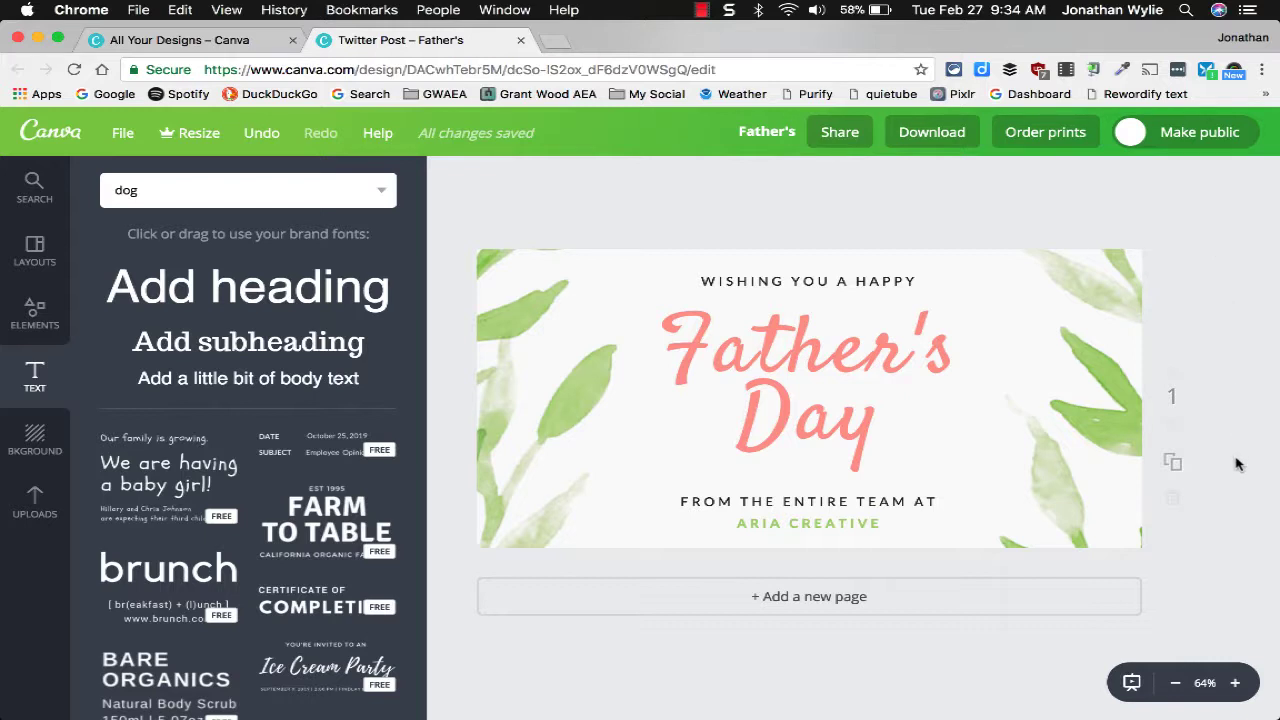
# - Add a second page to the design and place a default heading near its upper left
pyautogui.click(895, 595)
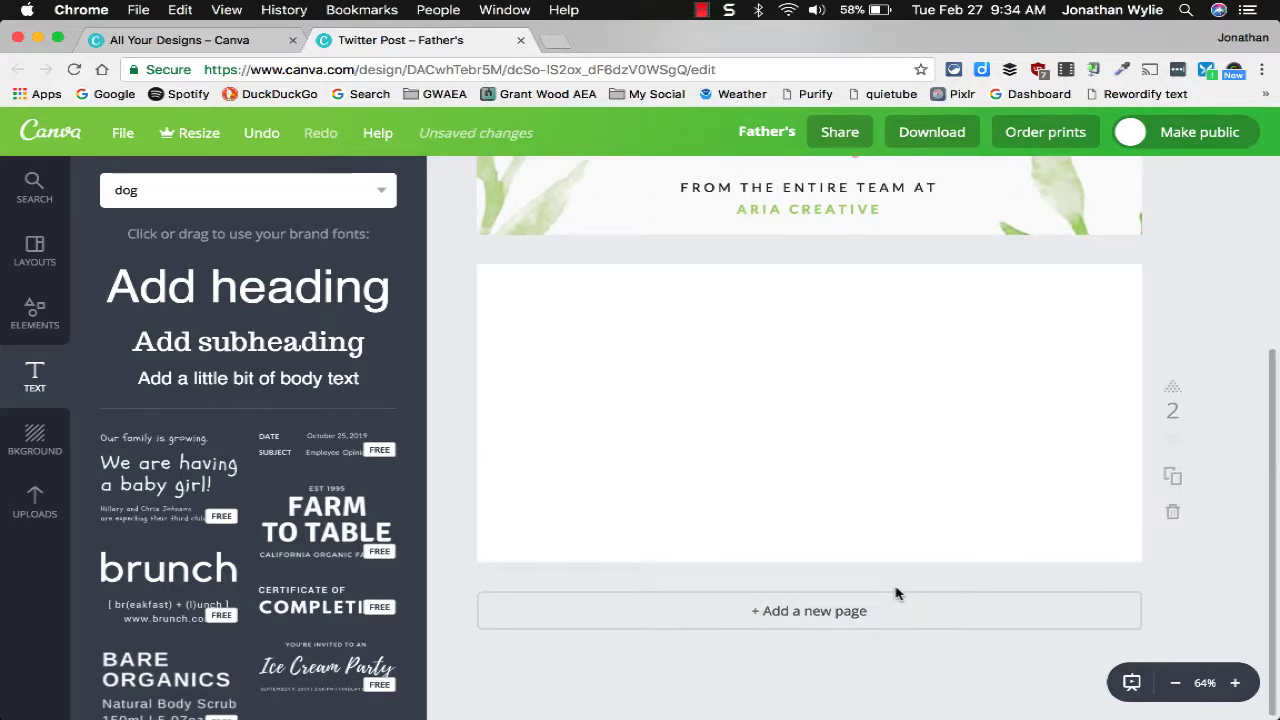
pyautogui.click(295, 290)
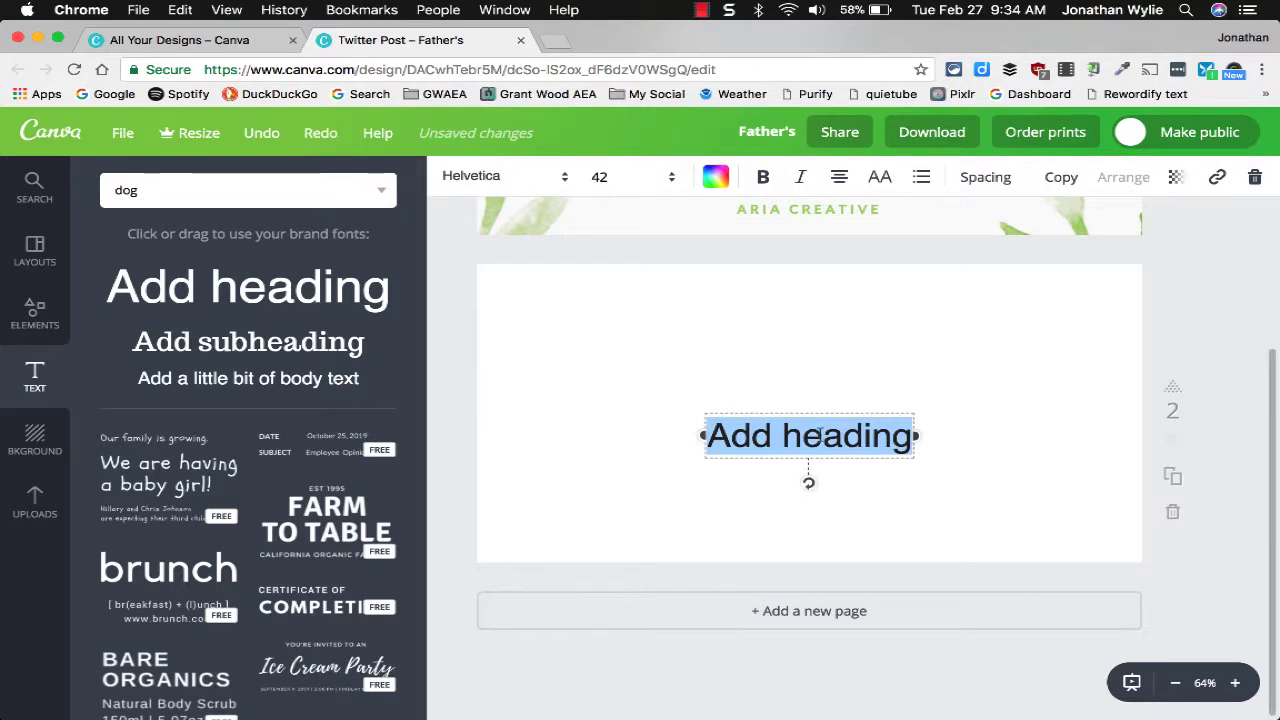
pyautogui.moveTo(827, 457); pyautogui.dragTo(666, 336)
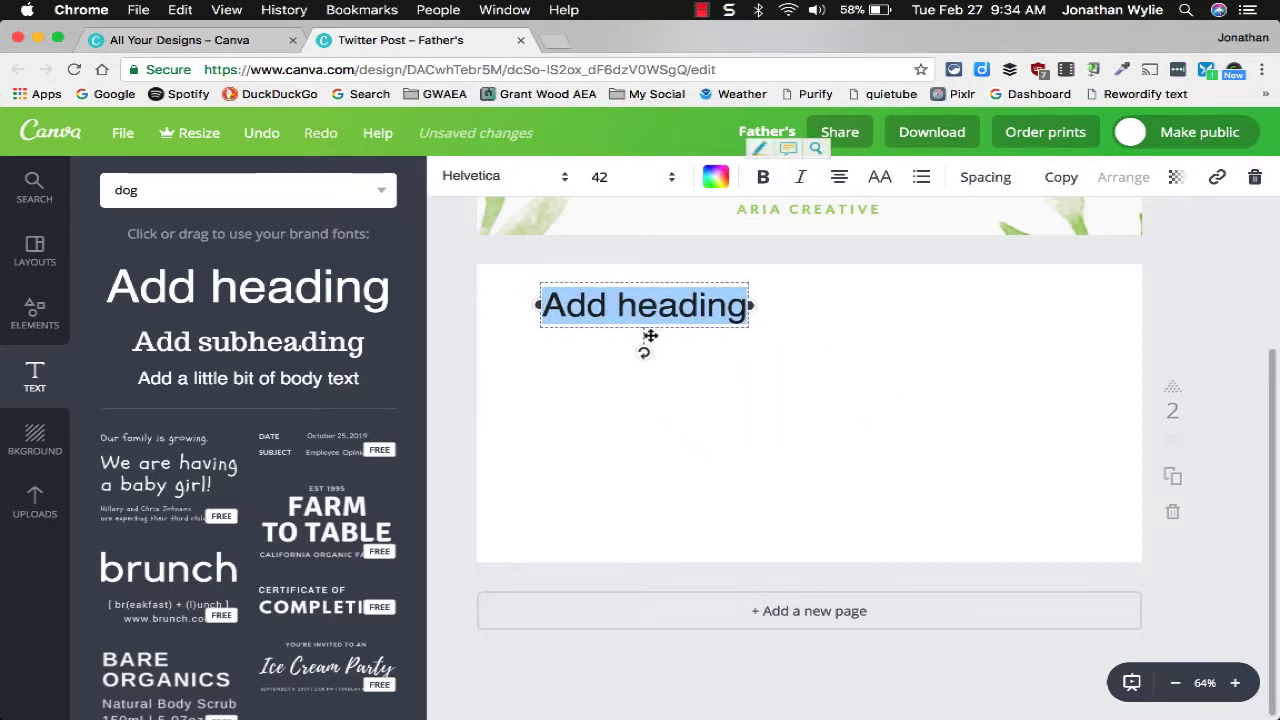
# - Add a default subheading and a line of body text, stacked left-aligned beneath the heading
pyautogui.click(325, 347)
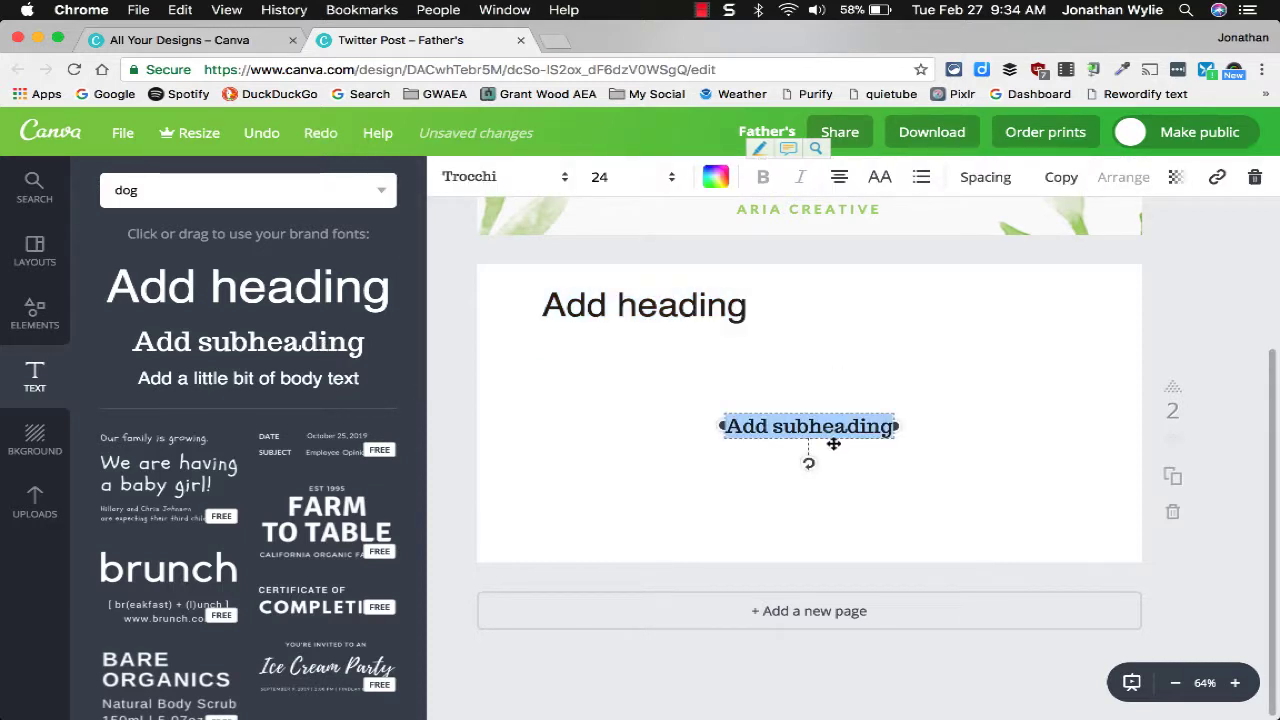
pyautogui.moveTo(830, 440); pyautogui.dragTo(651, 373)
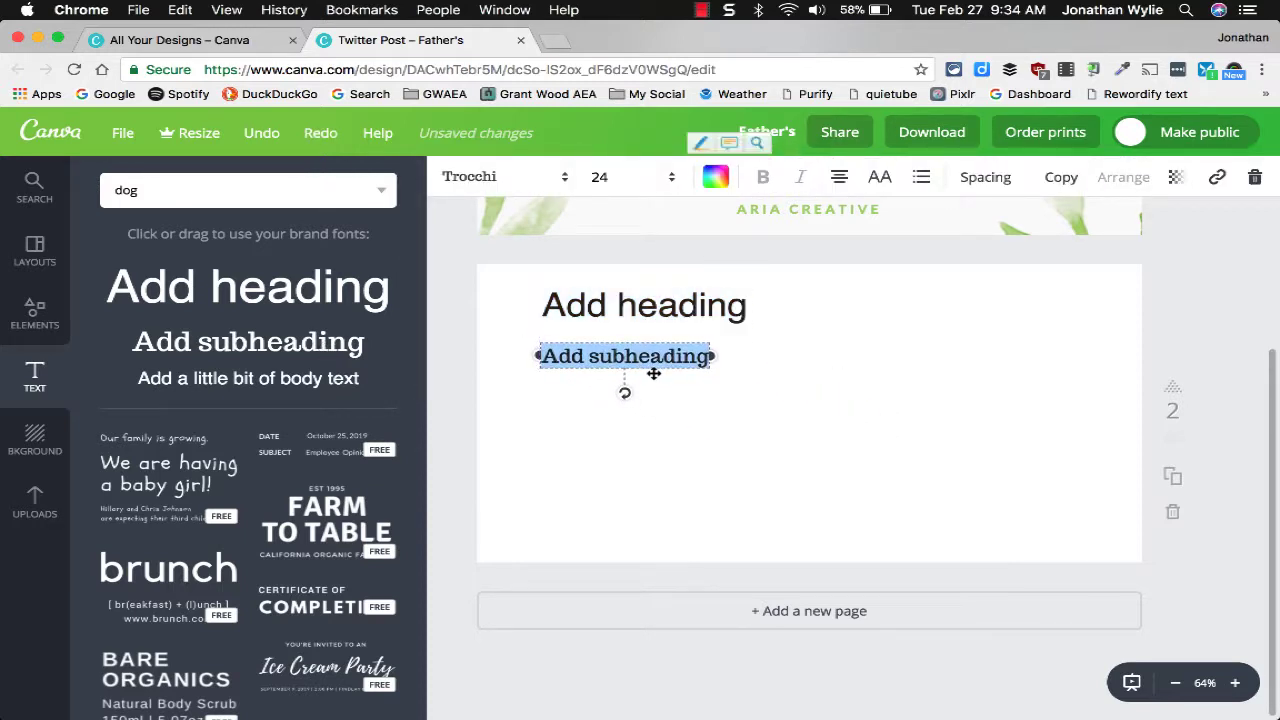
pyautogui.click(353, 381)
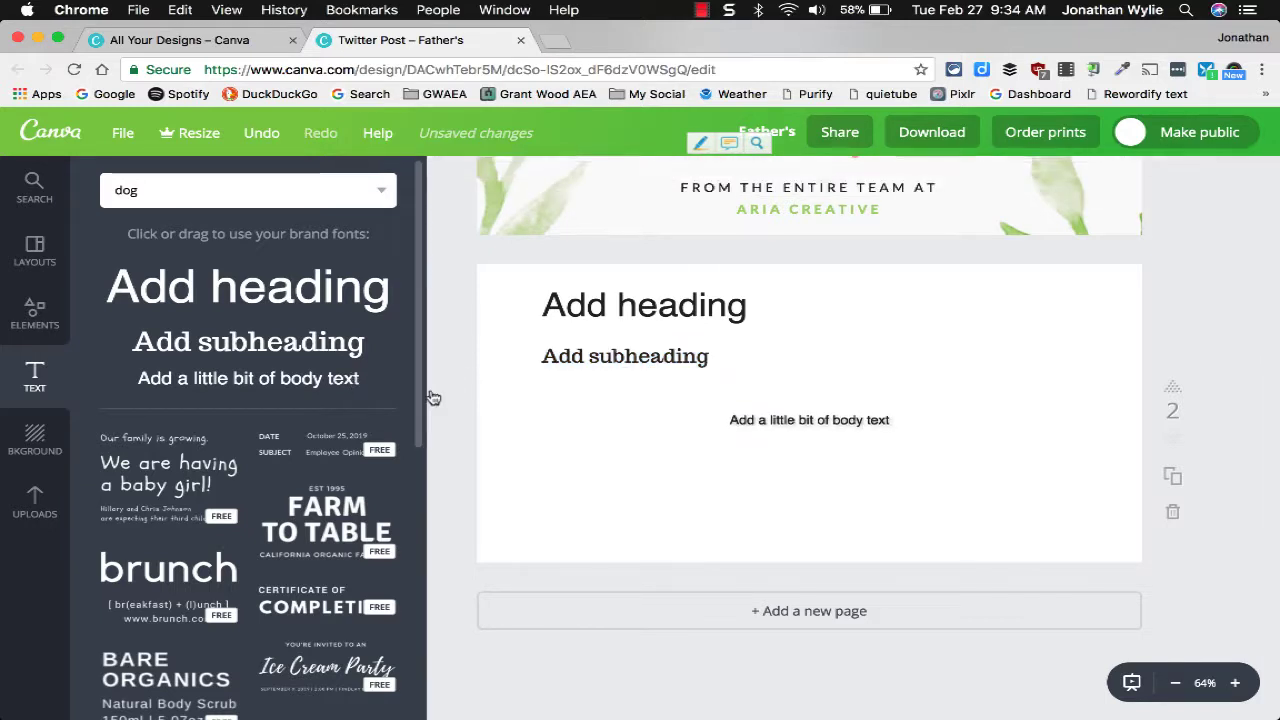
pyautogui.moveTo(875, 436); pyautogui.dragTo(686, 409)
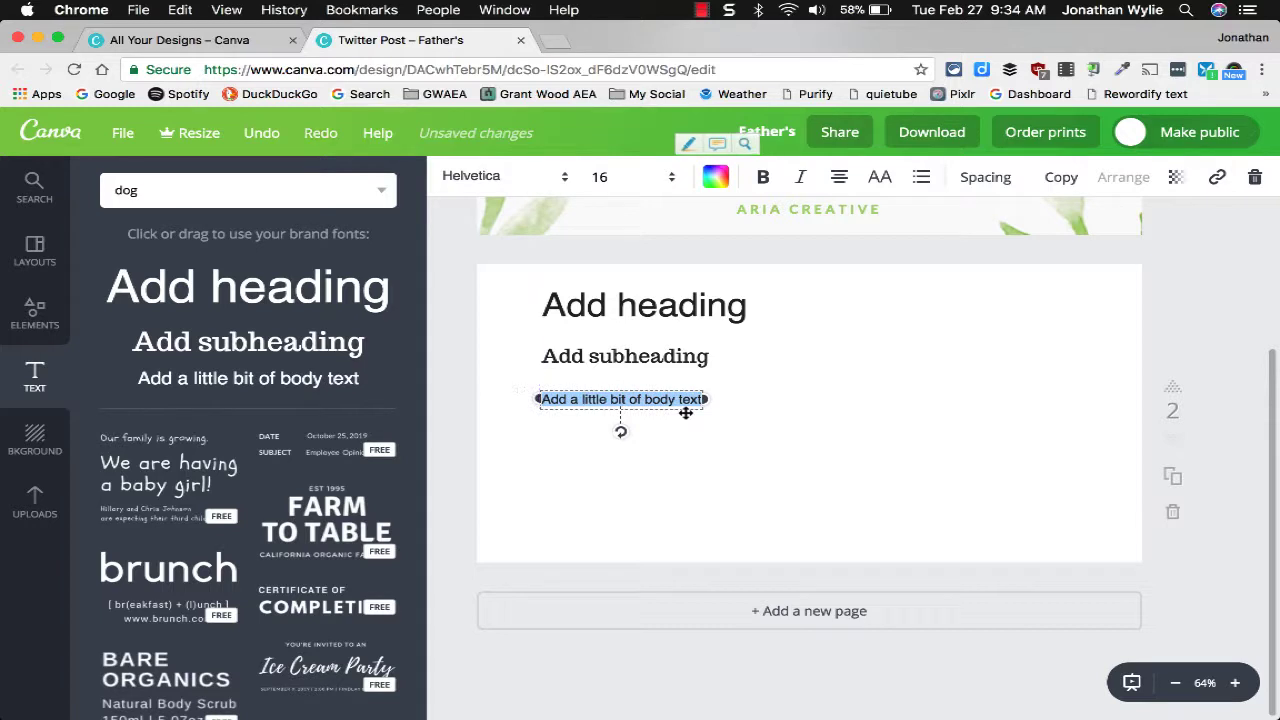
pyautogui.click(814, 420)
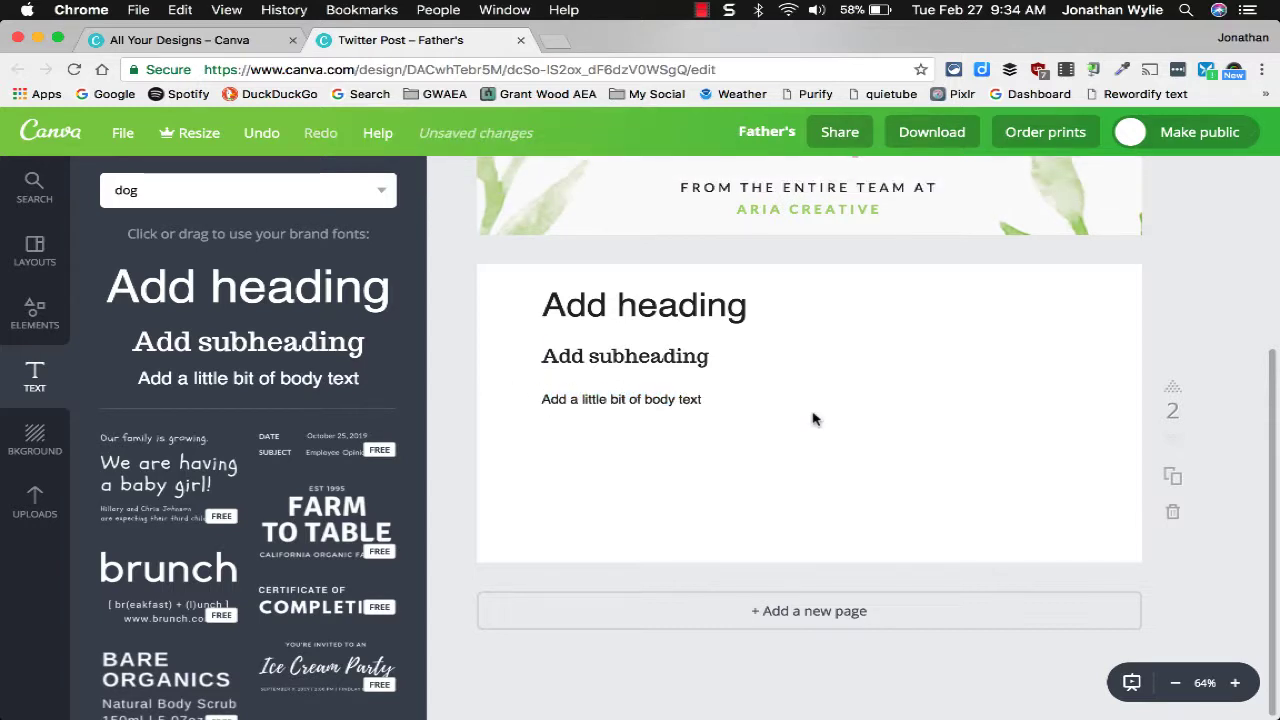
# - Change the heading's font to Satisfy and look through the available font sizes
pyautogui.doubleClick(698, 314)
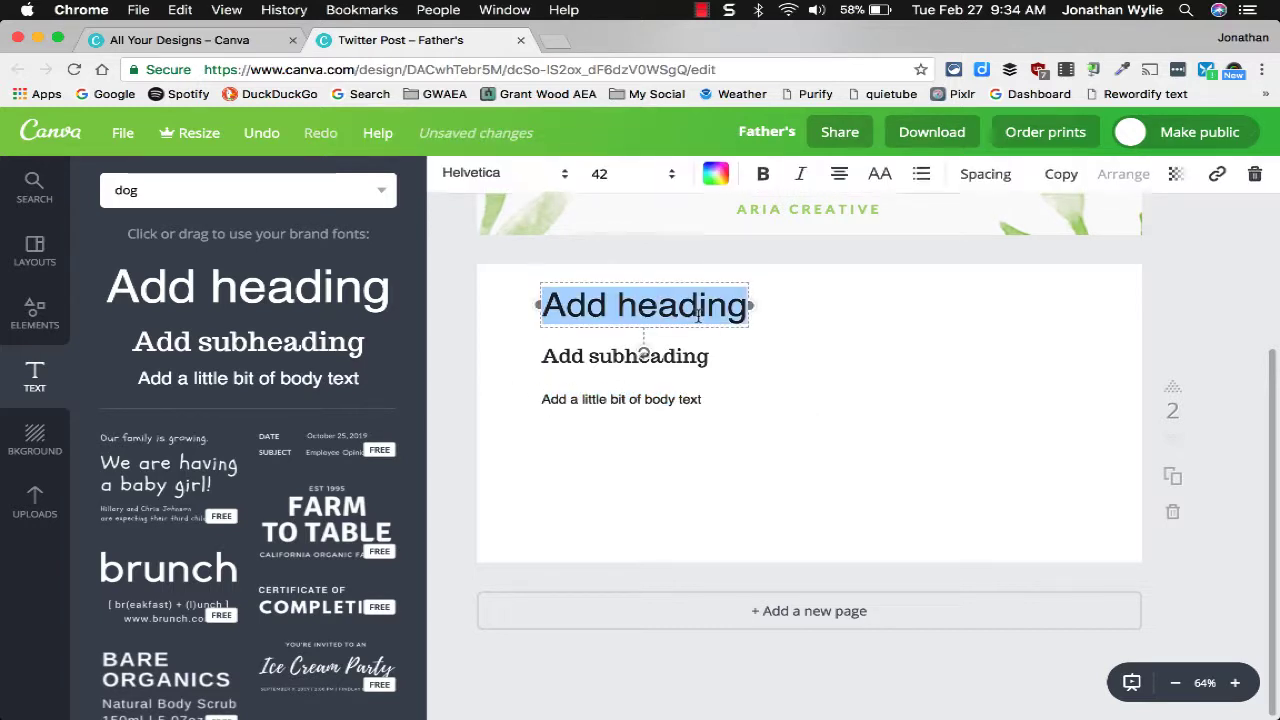
pyautogui.click(520, 185)
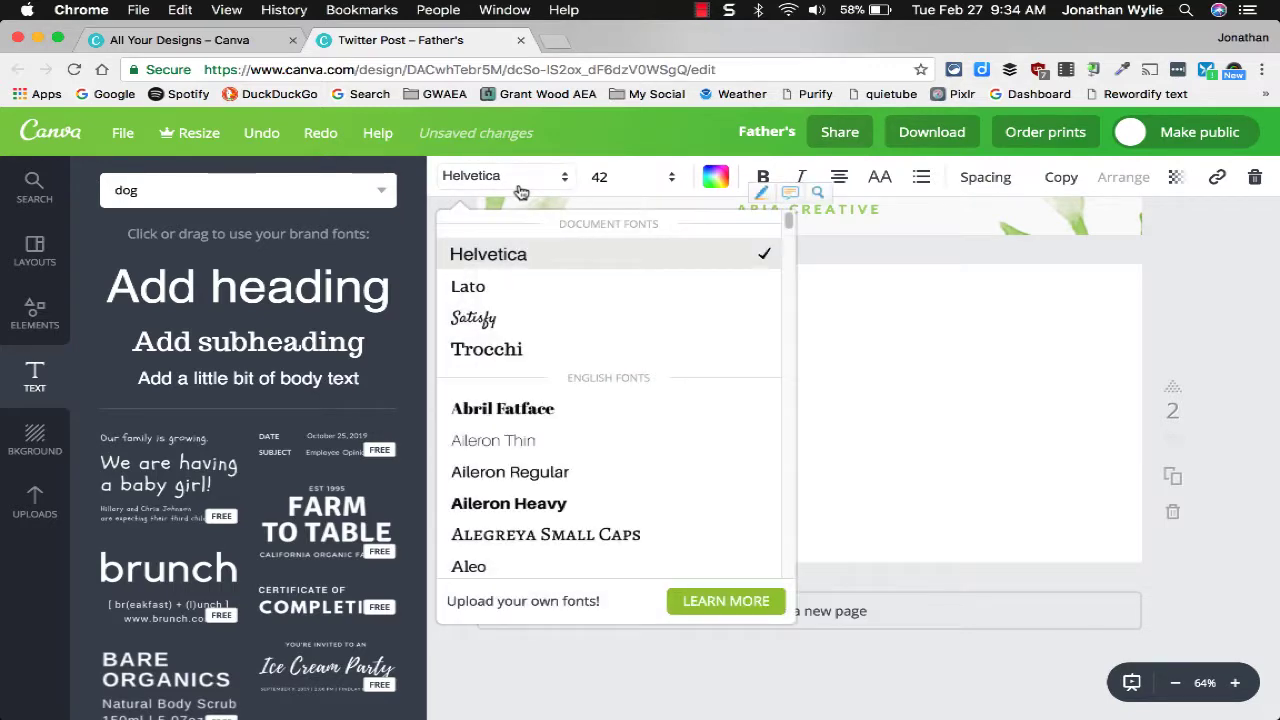
pyautogui.click(475, 318)
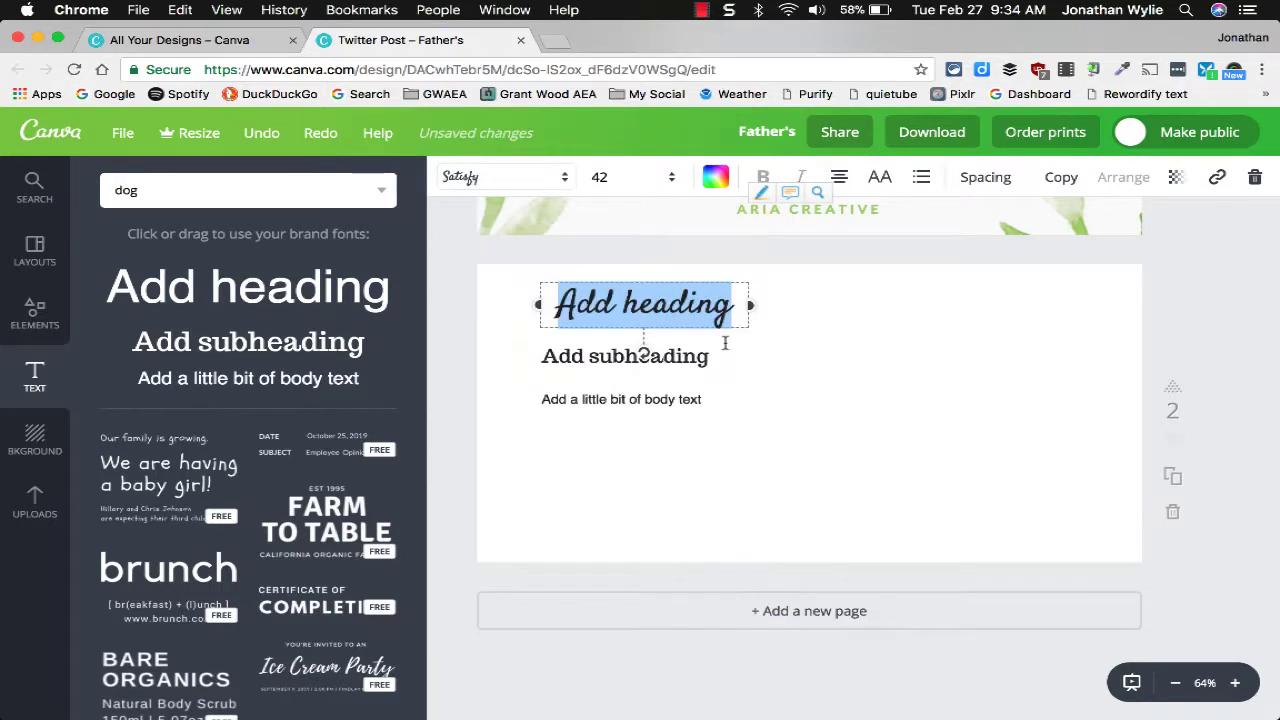
pyautogui.click(664, 185)
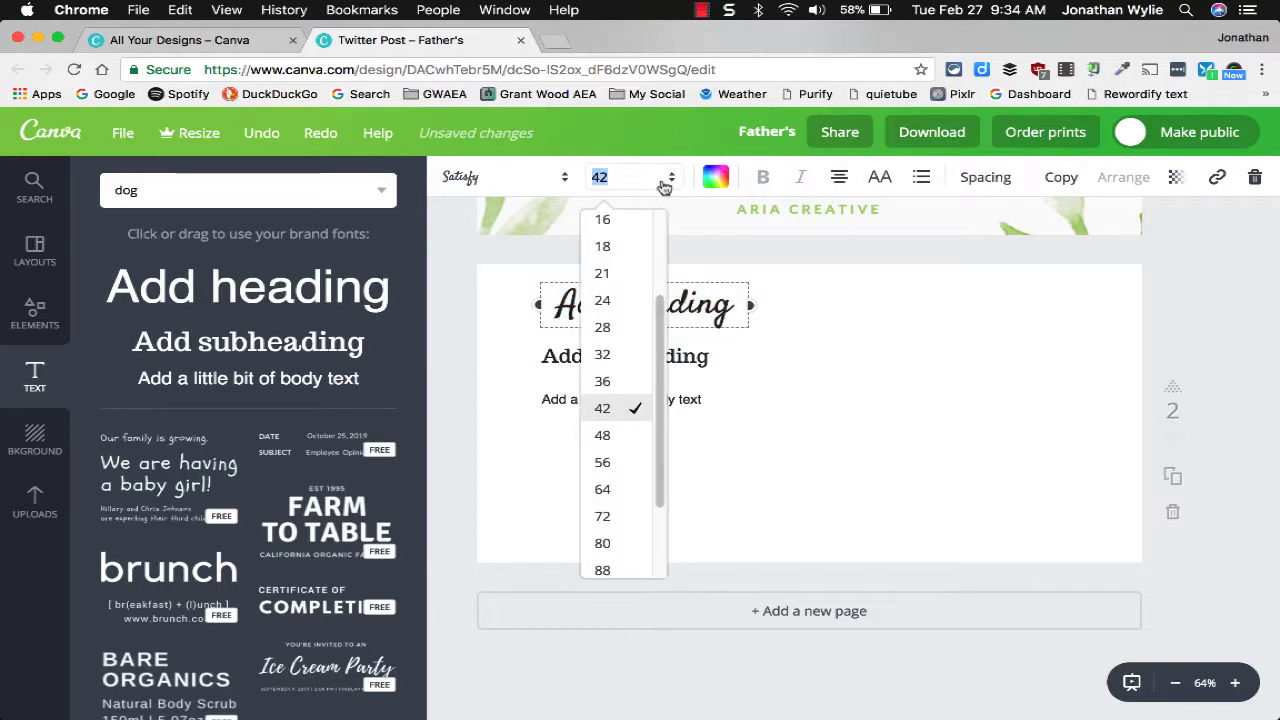
pyautogui.click(851, 354)
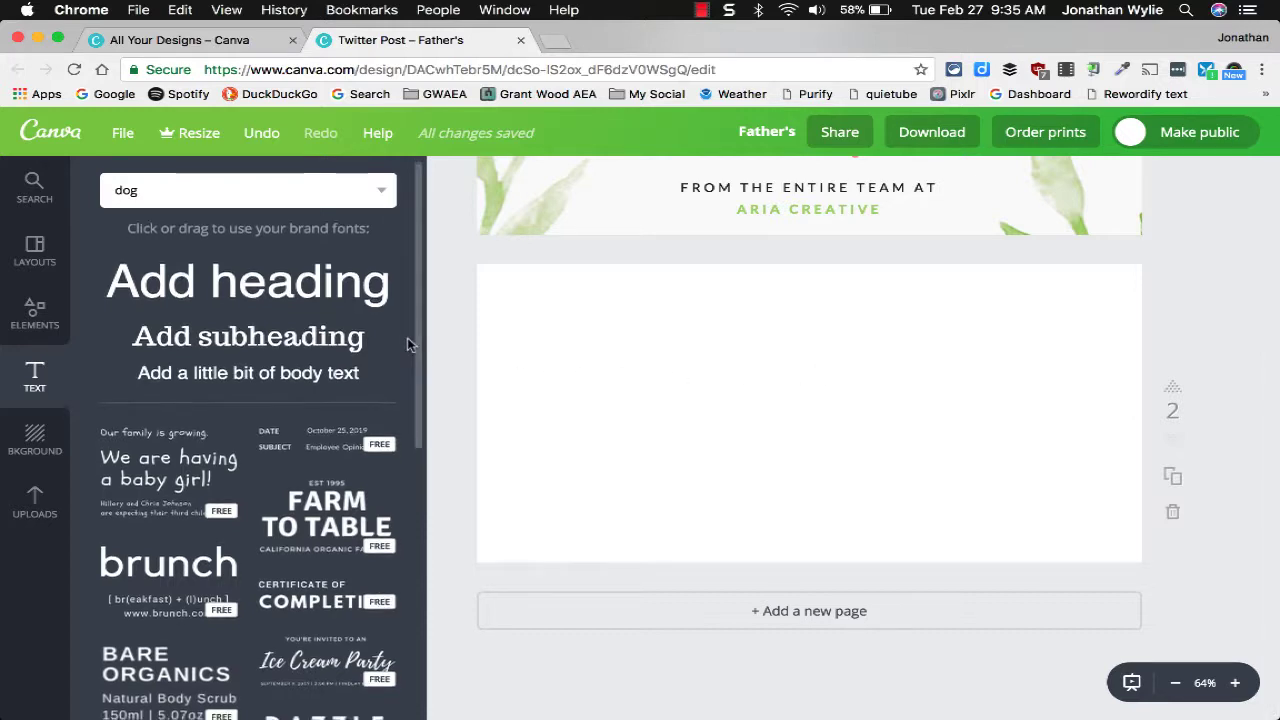
# - Insert the "It's a Bowling Birthday Party" text combination on the second page and position it at the page's left side
pyautogui.scroll(-5, 407, 337)
pyautogui.scroll(-4, 407, 343)
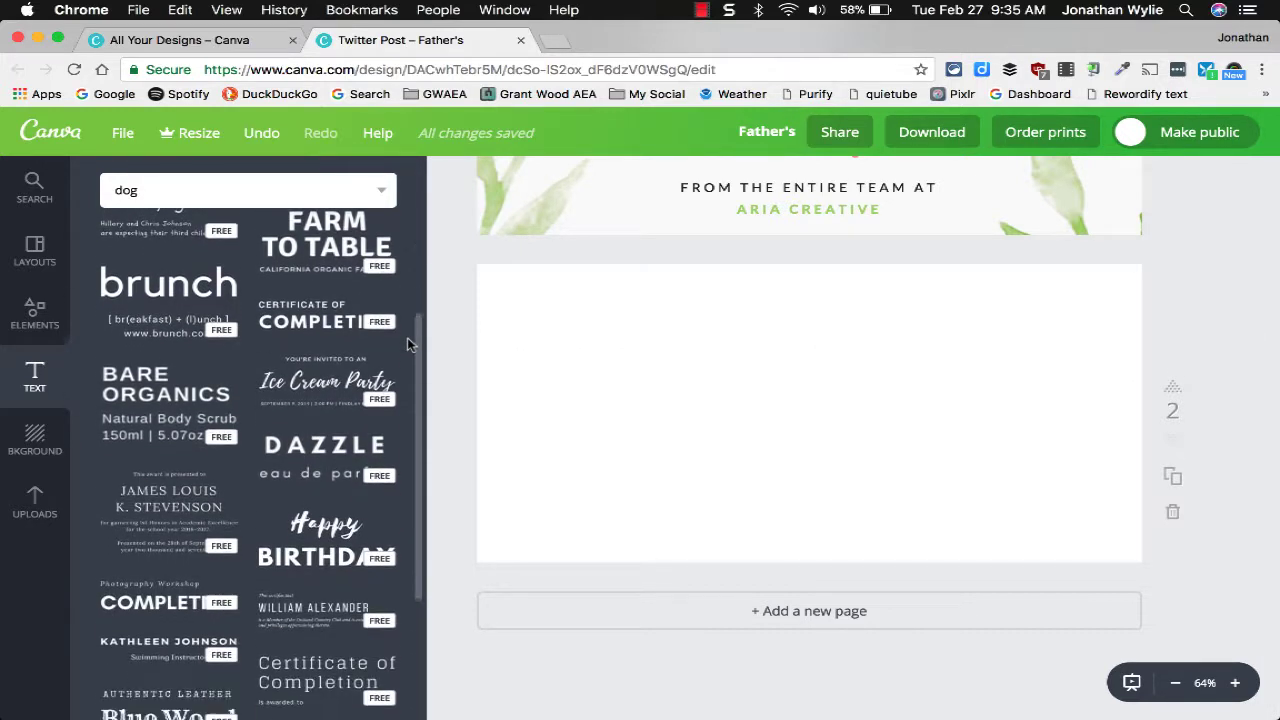
pyautogui.scroll(-3, 407, 343)
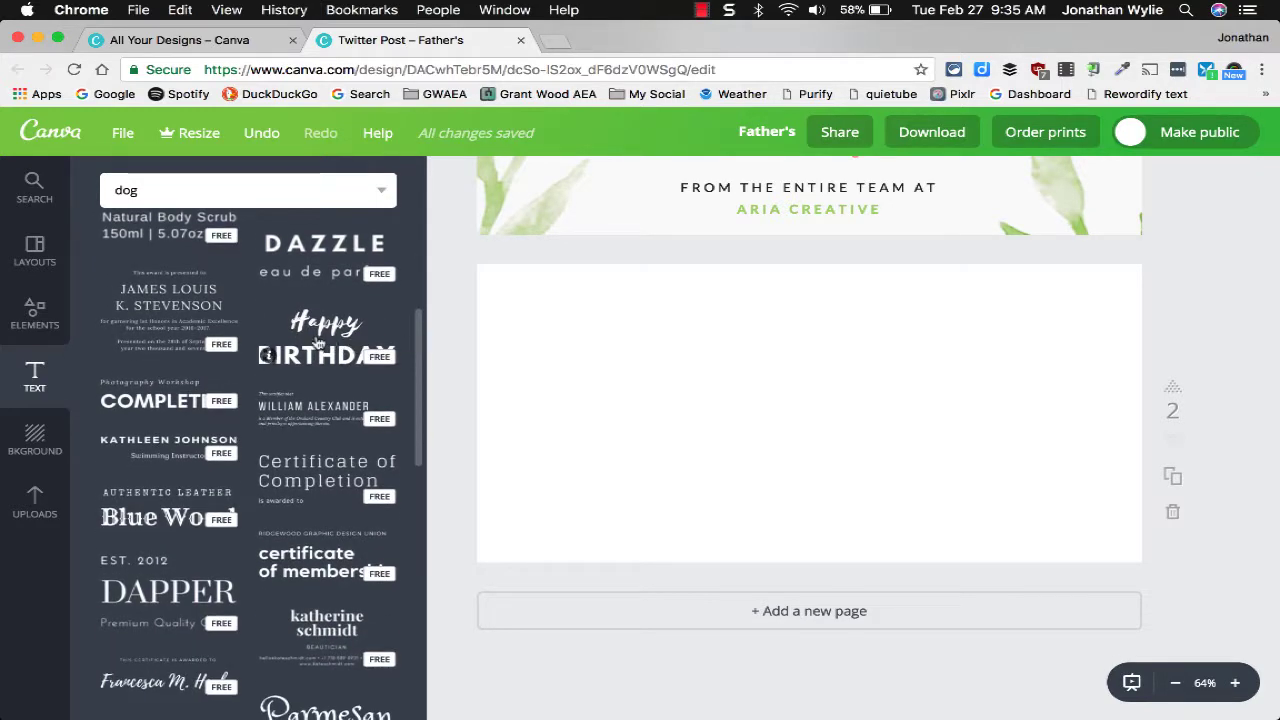
pyautogui.scroll(-5, 318, 343)
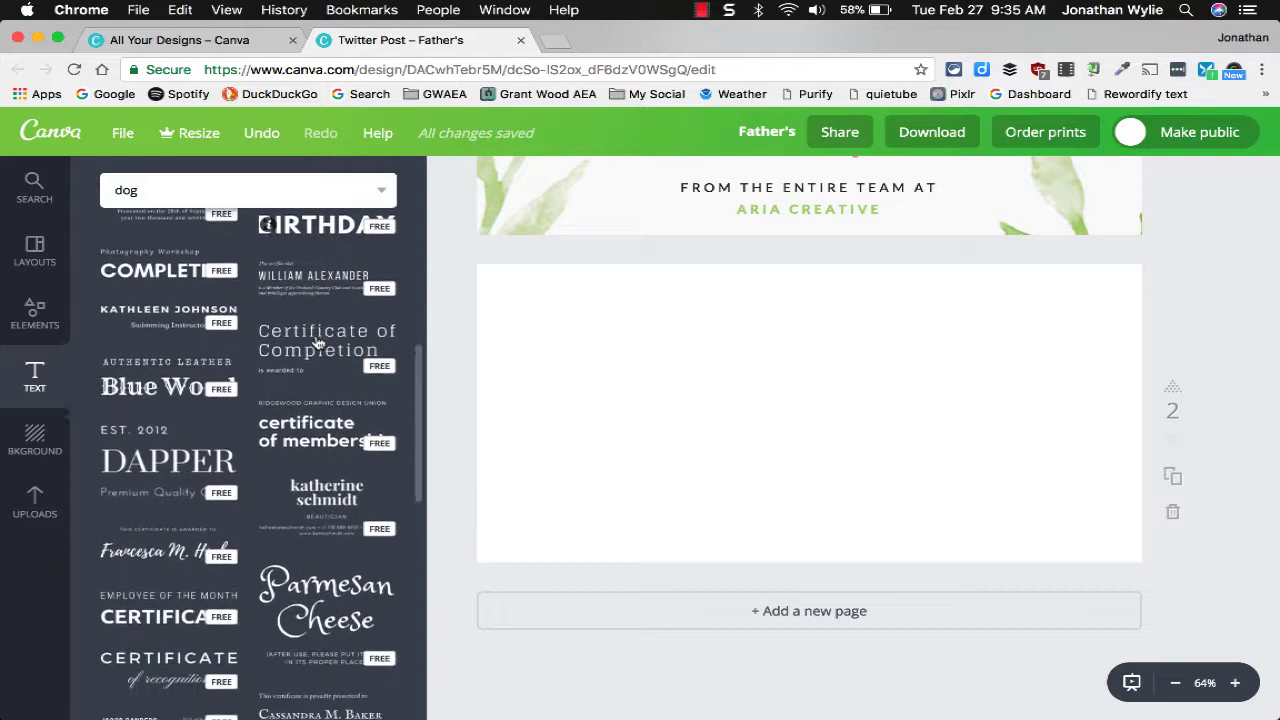
pyautogui.scroll(-4, 318, 343)
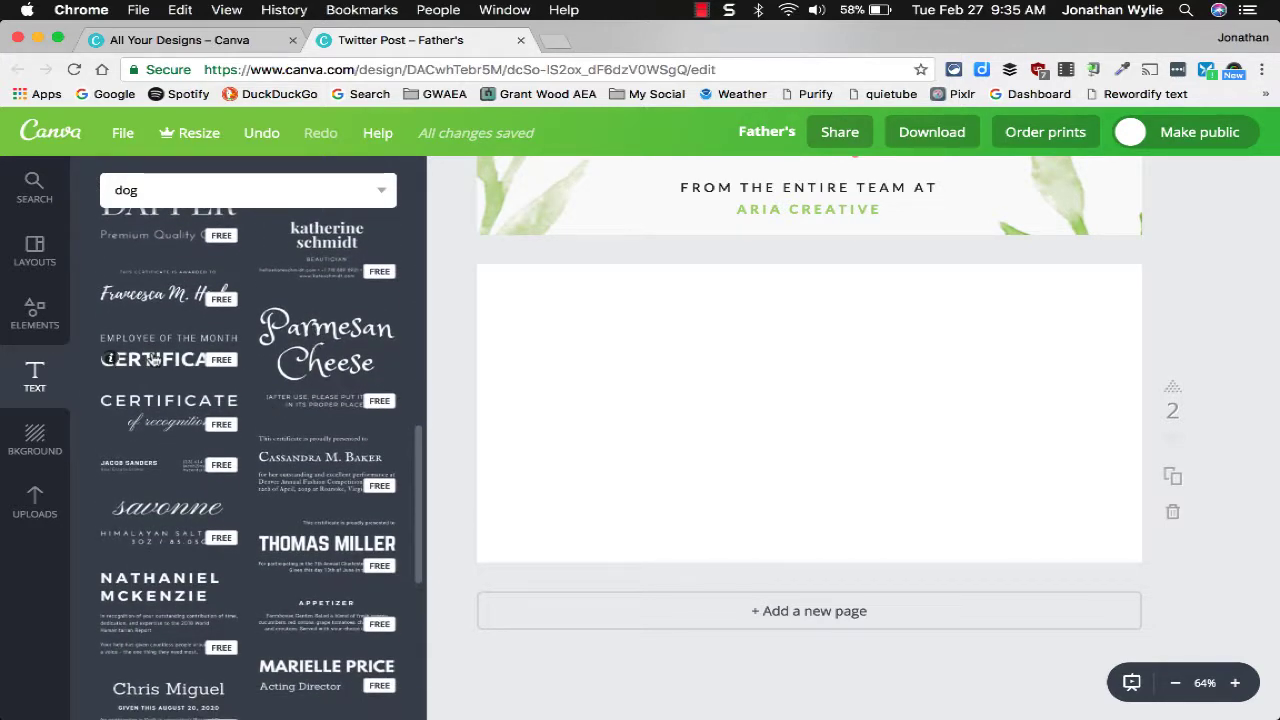
pyautogui.scroll(-8, 152, 358)
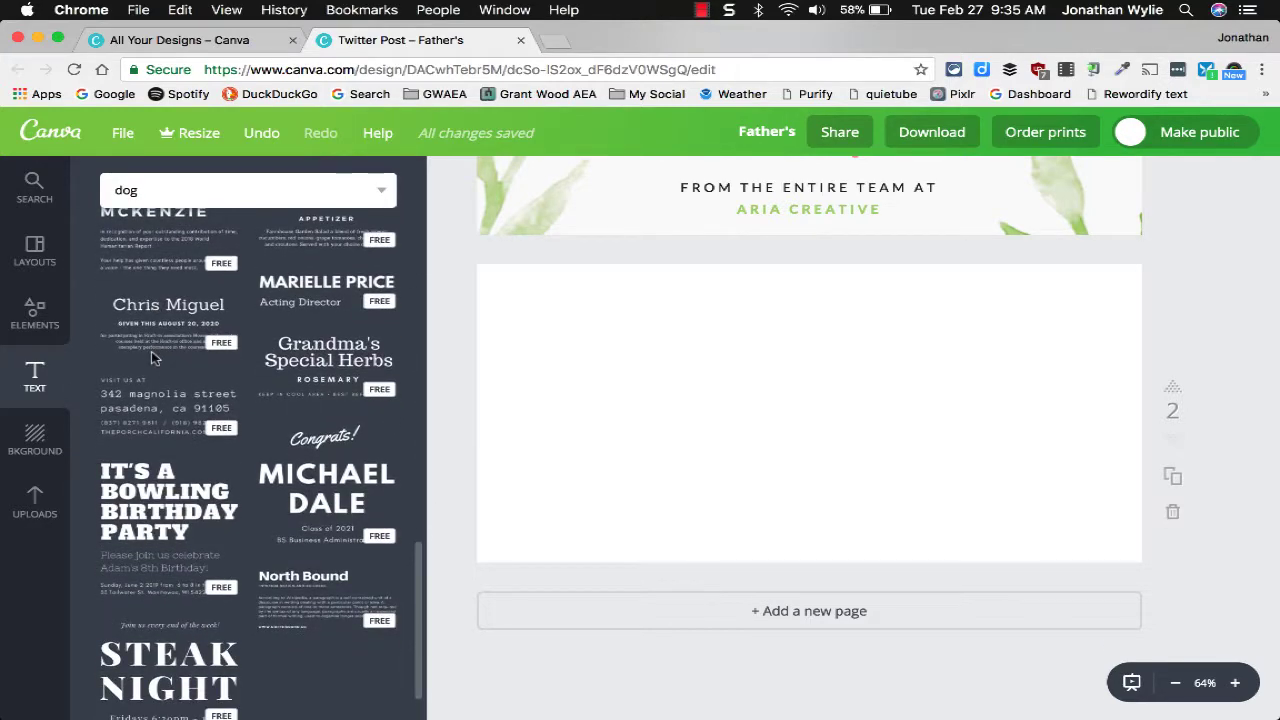
pyautogui.scroll(-3, 151, 351)
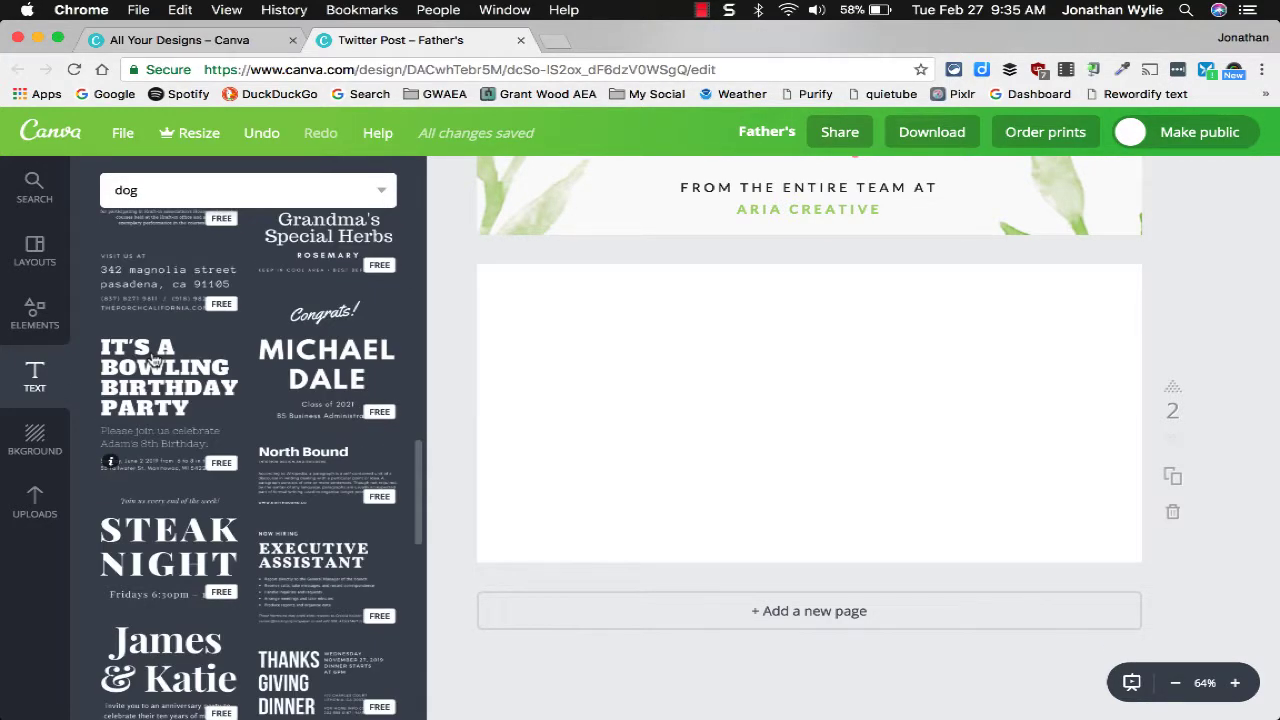
pyautogui.click(153, 358)
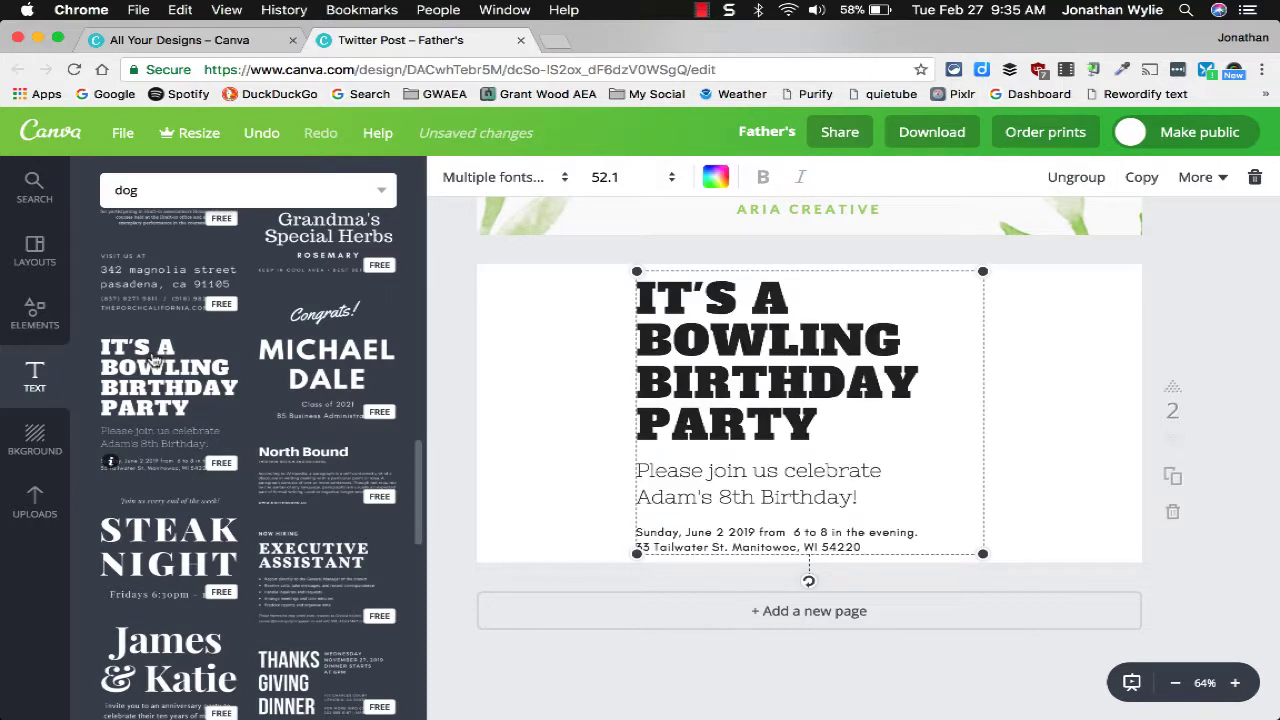
pyautogui.moveTo(707, 346); pyautogui.dragTo(572, 344)
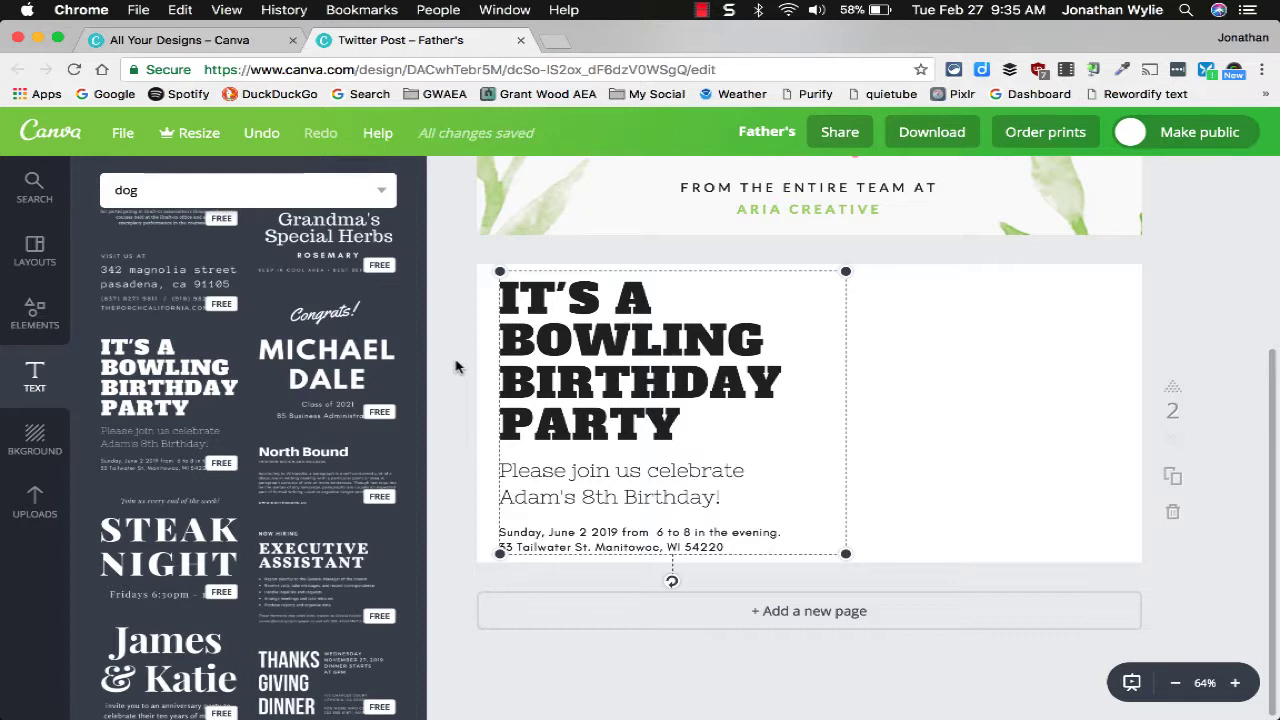
# - Ungroup the bowling birthday party text combination into separate text boxes and deselect them
pyautogui.doubleClick(614, 349)
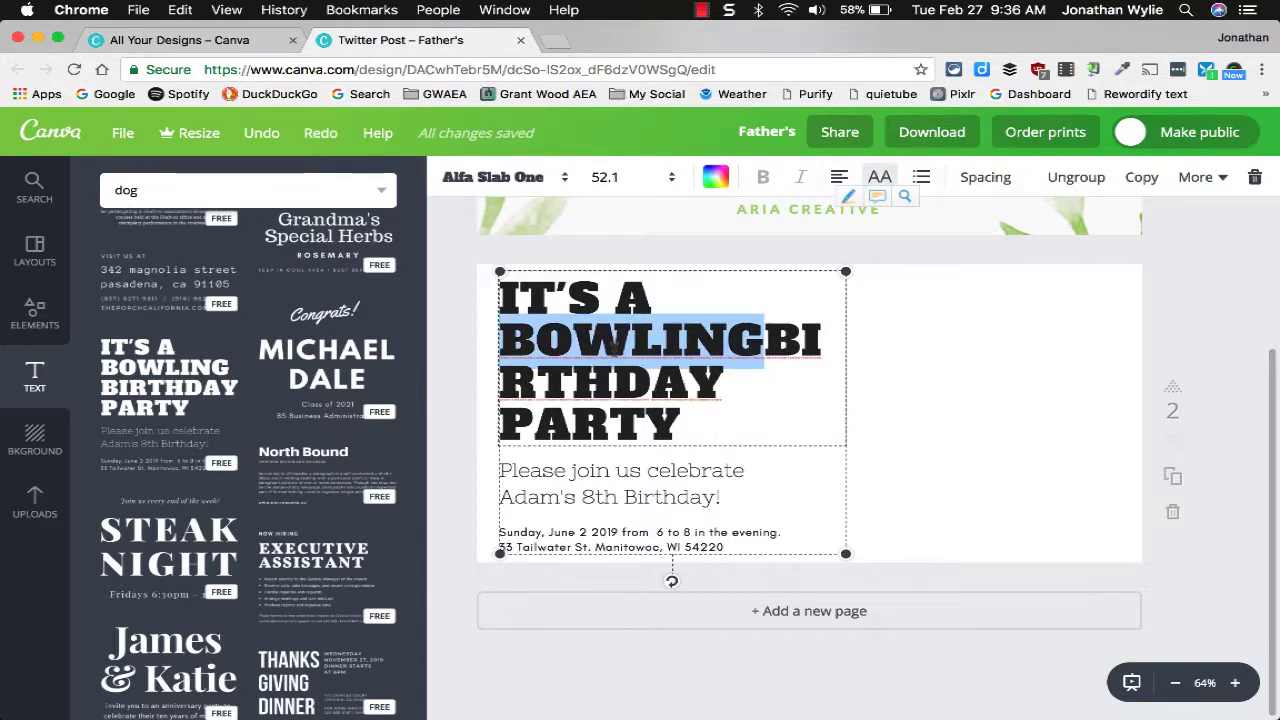
pyautogui.click(466, 405)
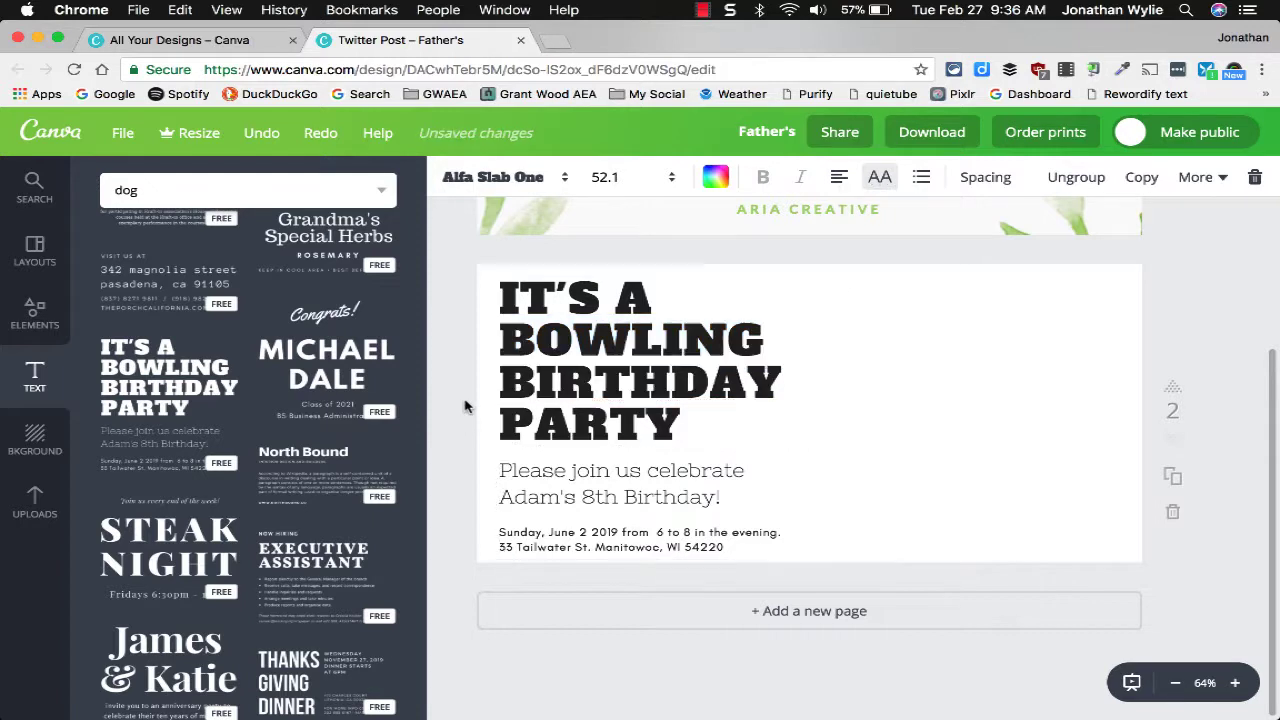
pyautogui.click(571, 476)
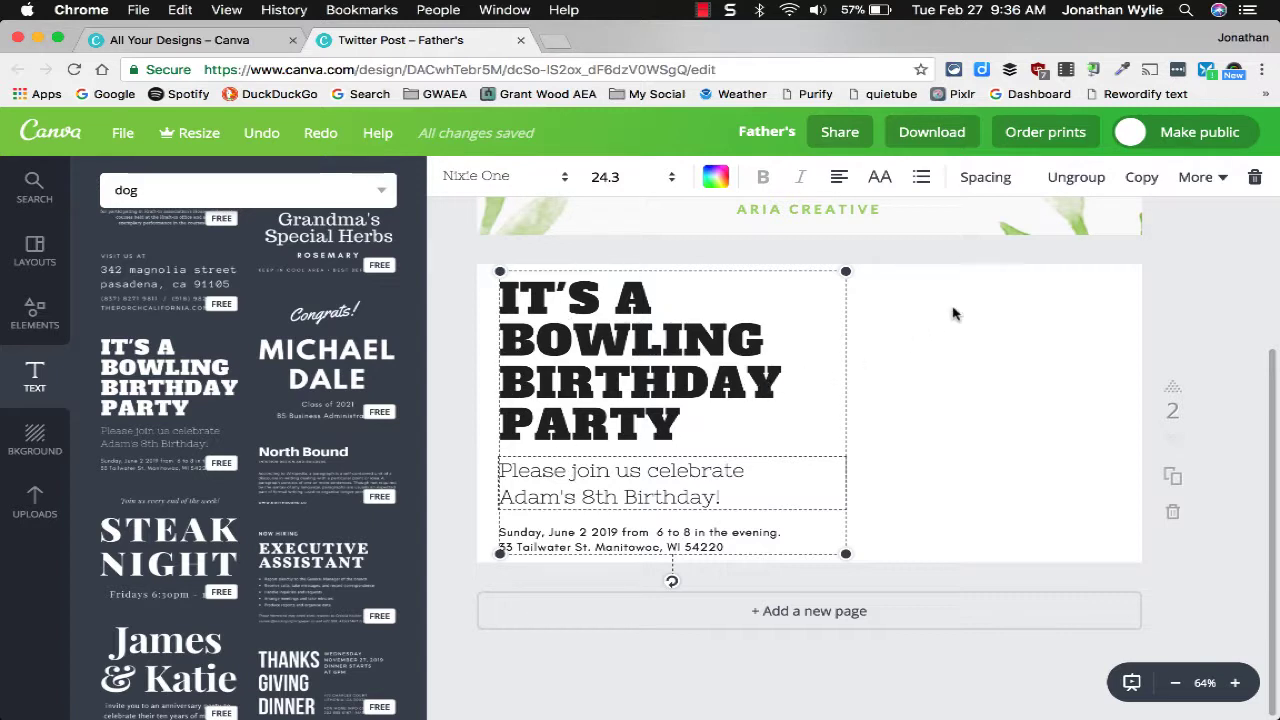
pyautogui.click(1070, 180)
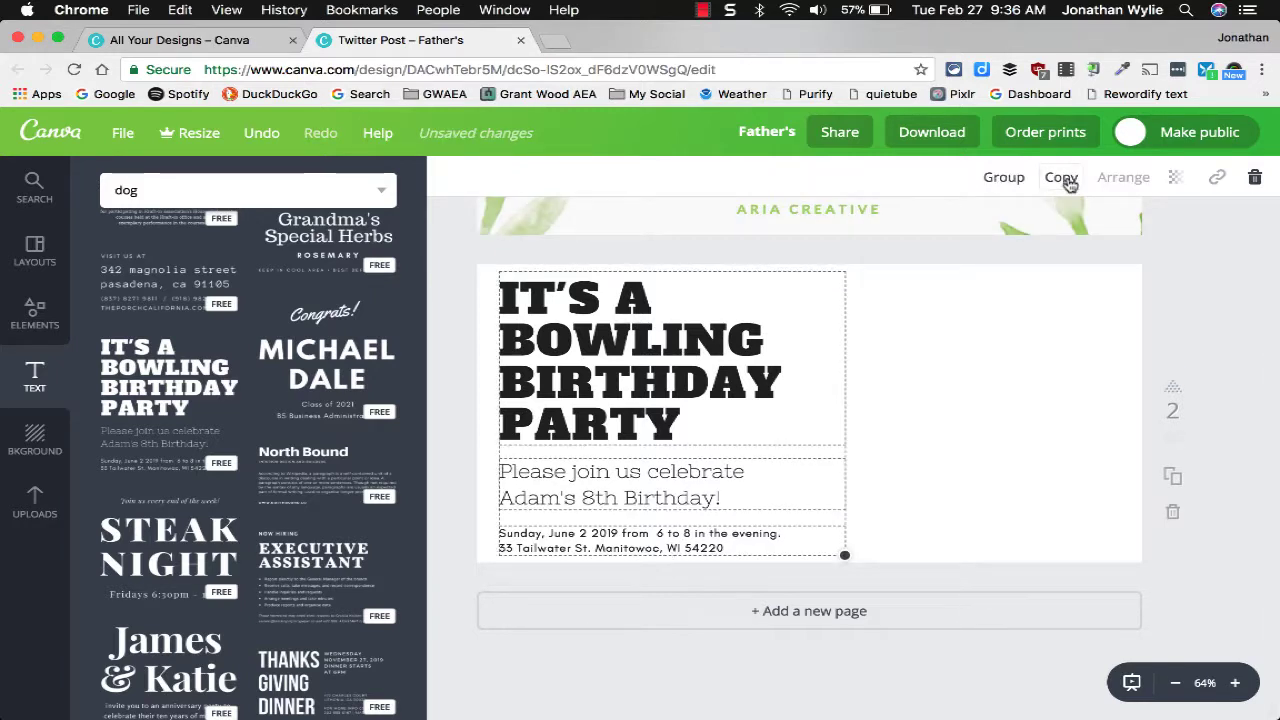
pyautogui.click(1000, 440)
# - Try moving the "Please join us celebrate" text box independently of the other text
pyautogui.click(646, 491)
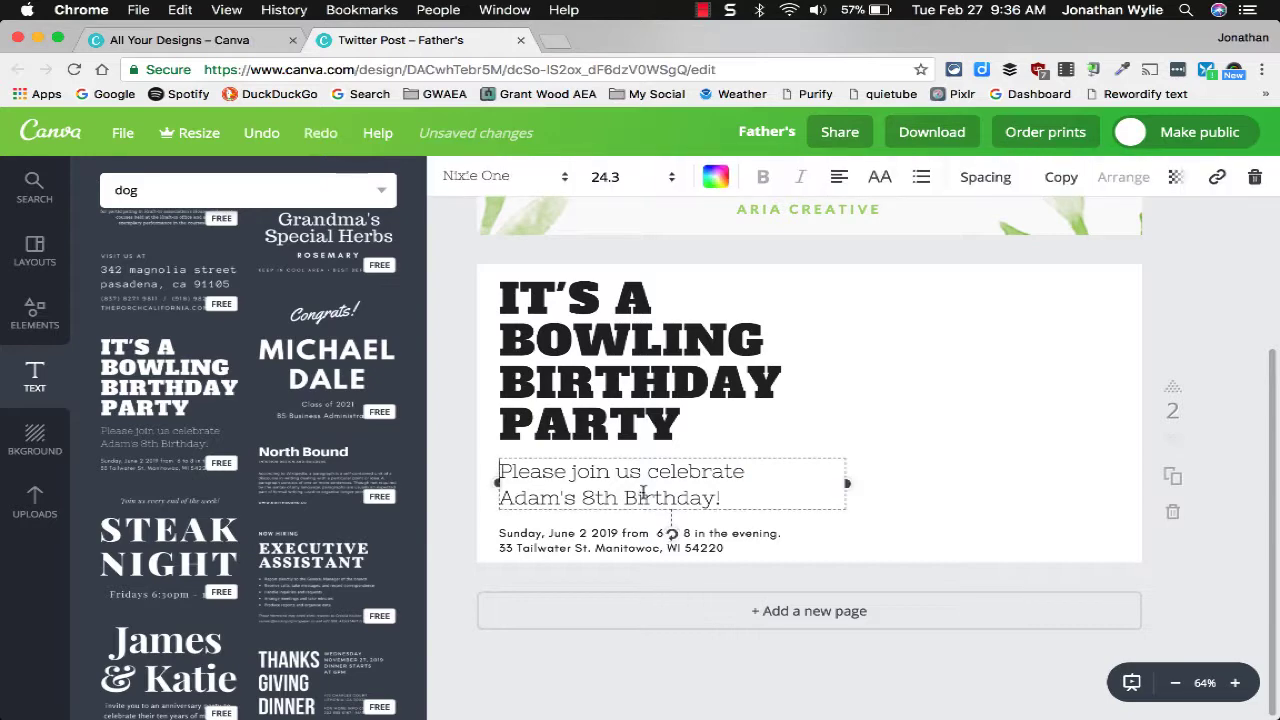
pyautogui.moveTo(669, 517); pyautogui.dragTo(635, 514)
pyautogui.click(443, 366)
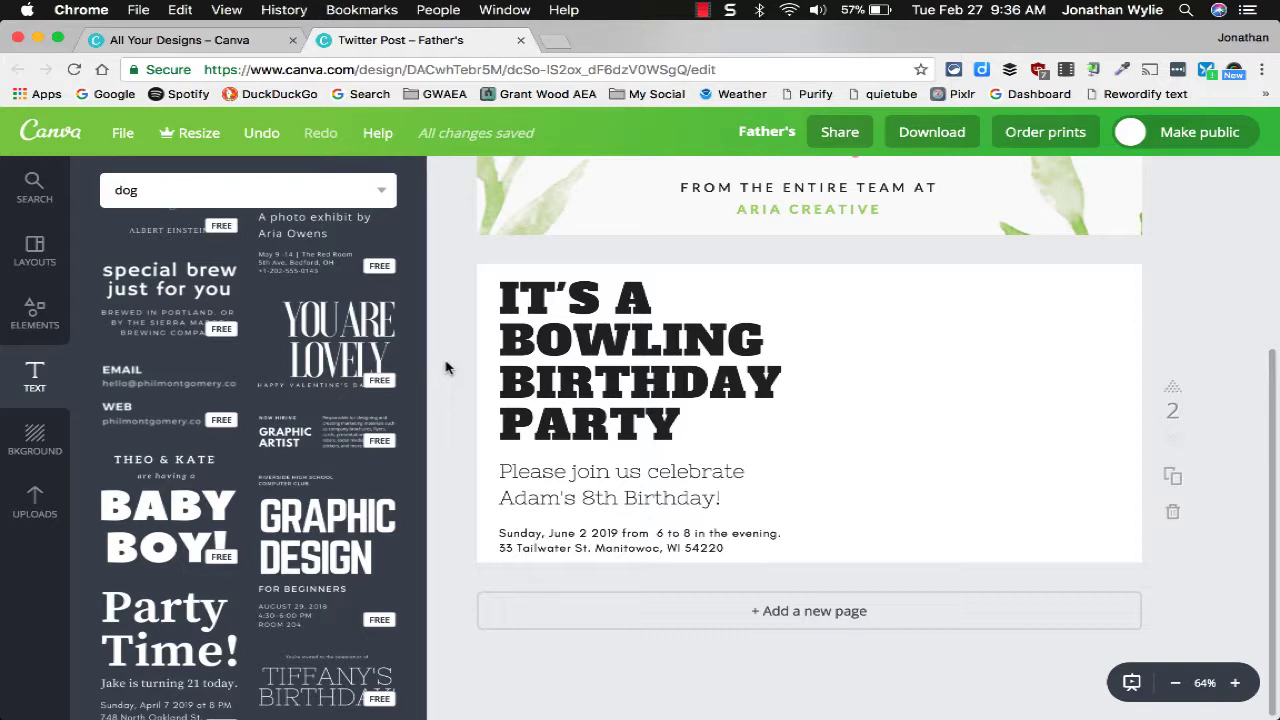
# - Try a purple background from the default palette on the second page and undo it
pyautogui.click(36, 440)
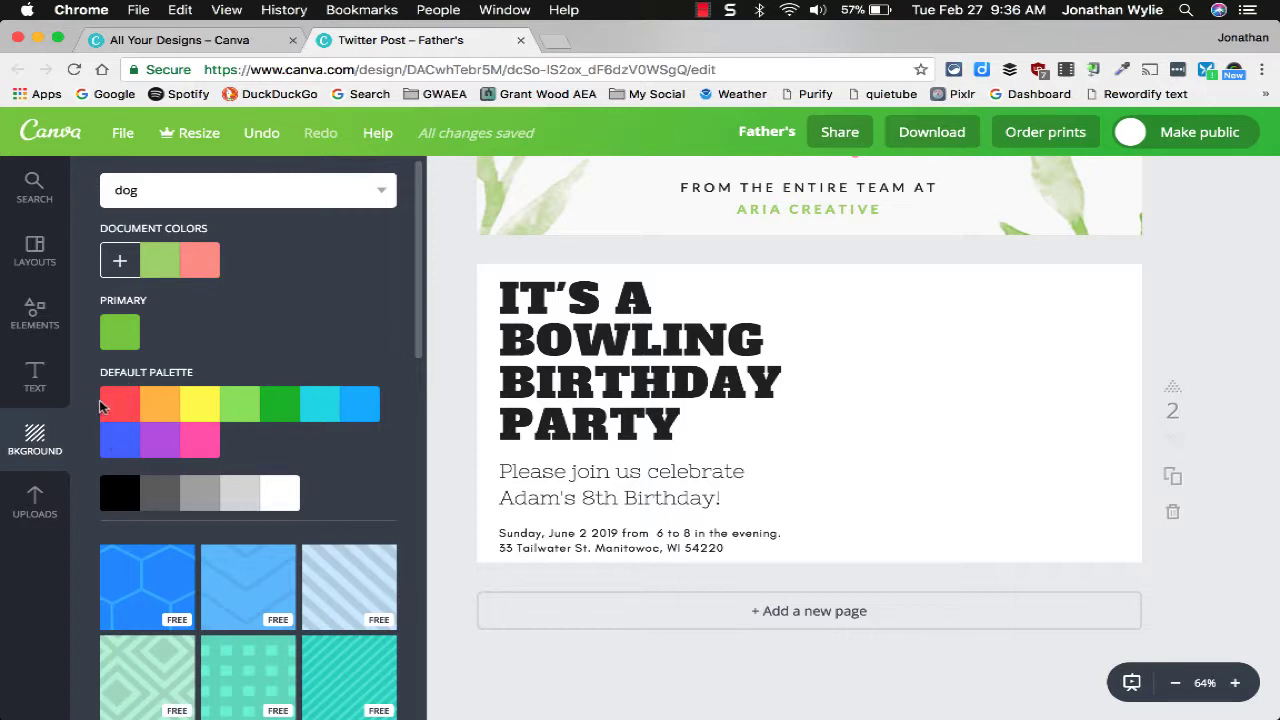
pyautogui.click(160, 445)
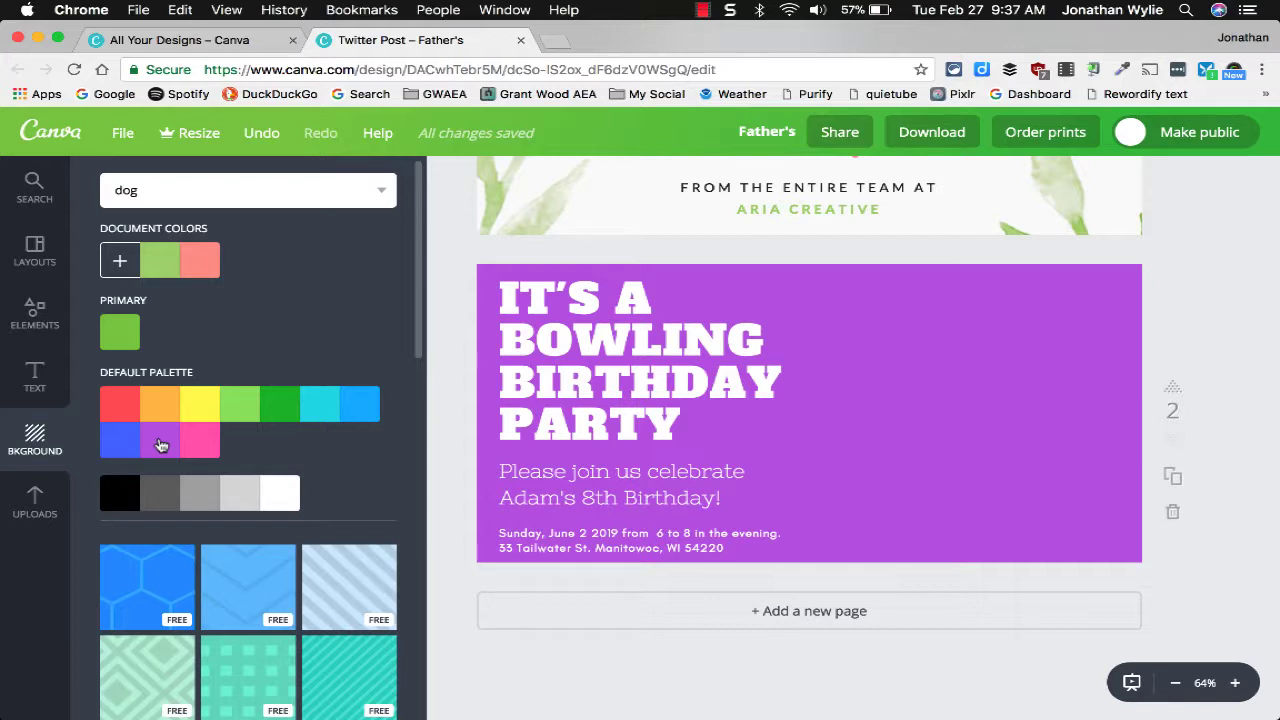
pyautogui.click(256, 141)
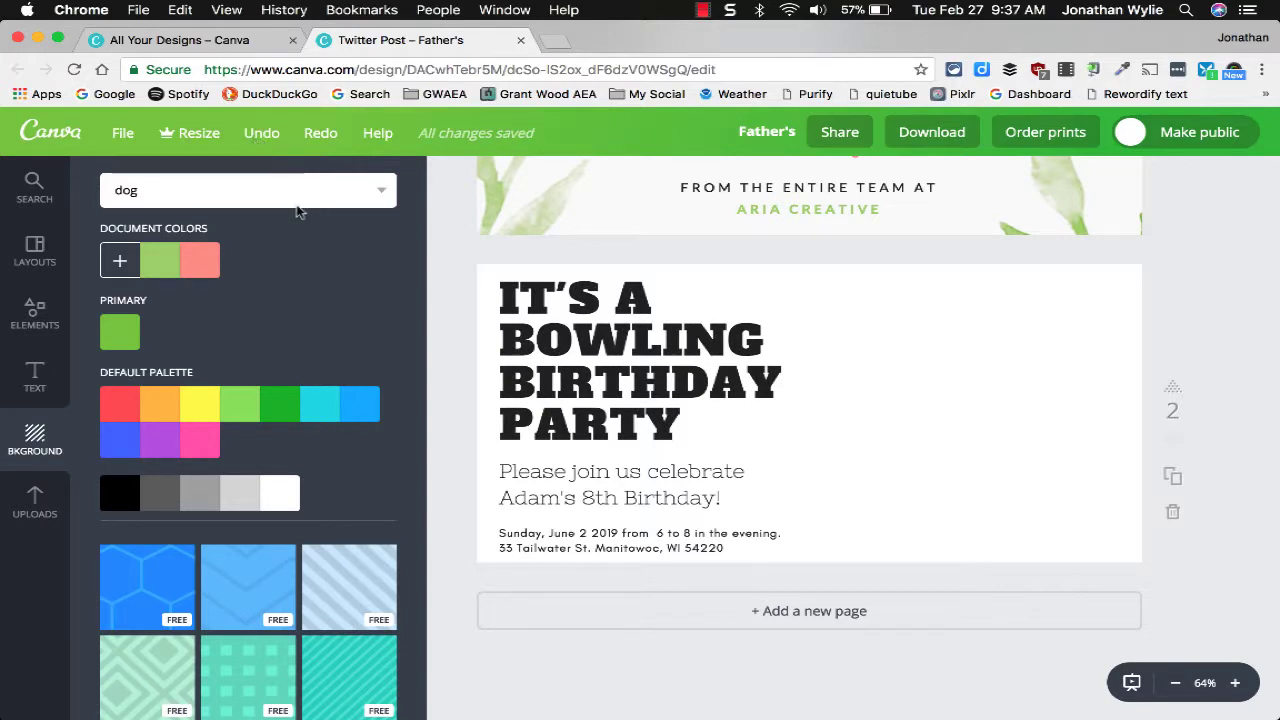
# - Compare purple, red, green and blue backgrounds on the second page and settle on purple
pyautogui.click(162, 452)
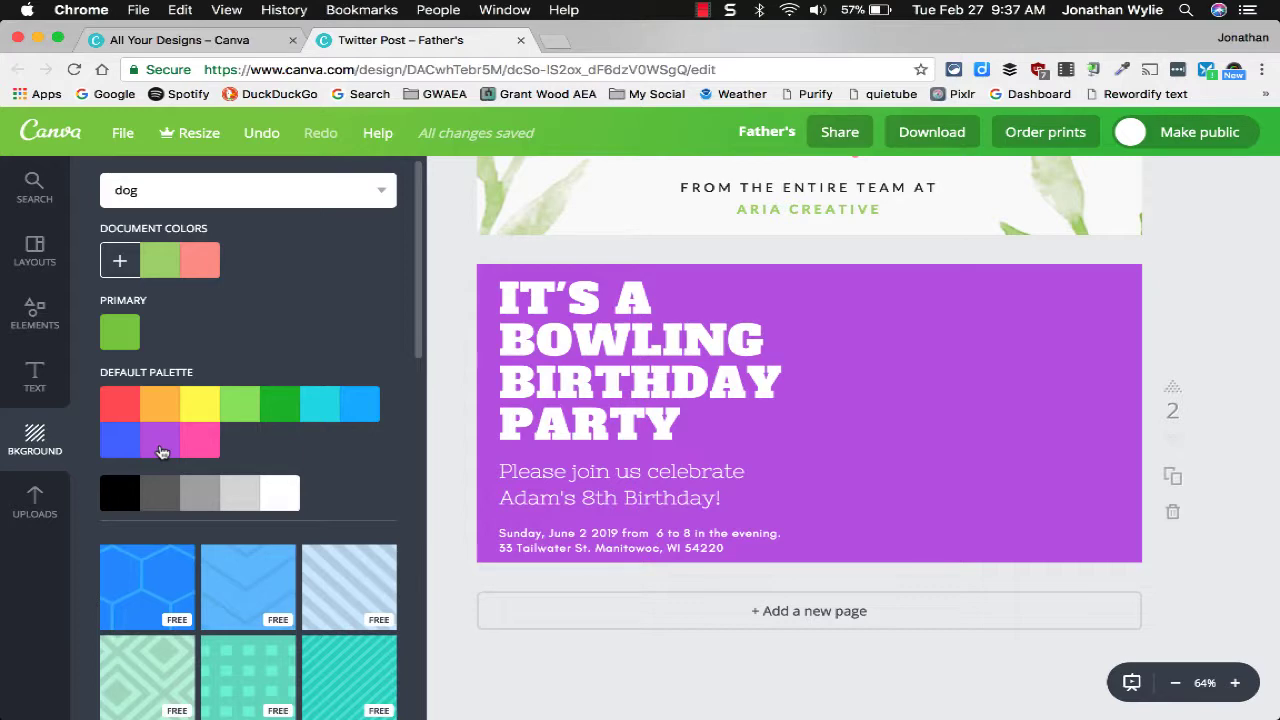
pyautogui.click(121, 411)
pyautogui.click(289, 407)
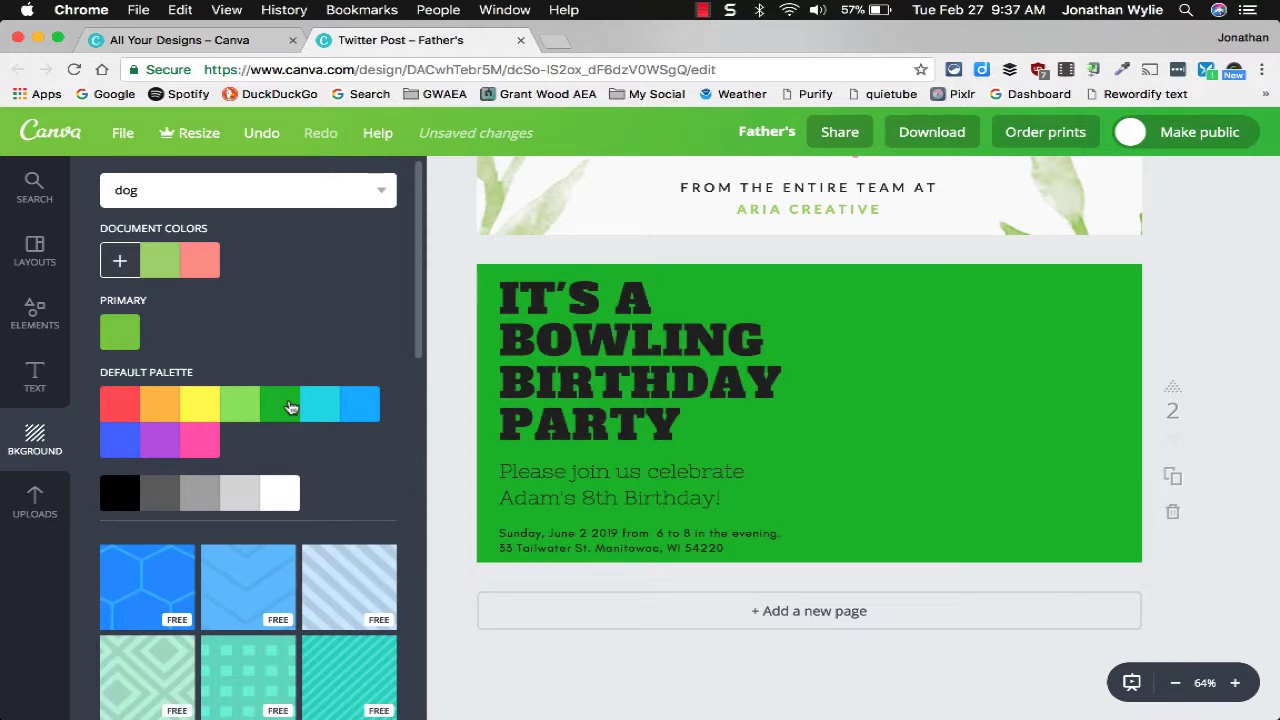
pyautogui.click(364, 405)
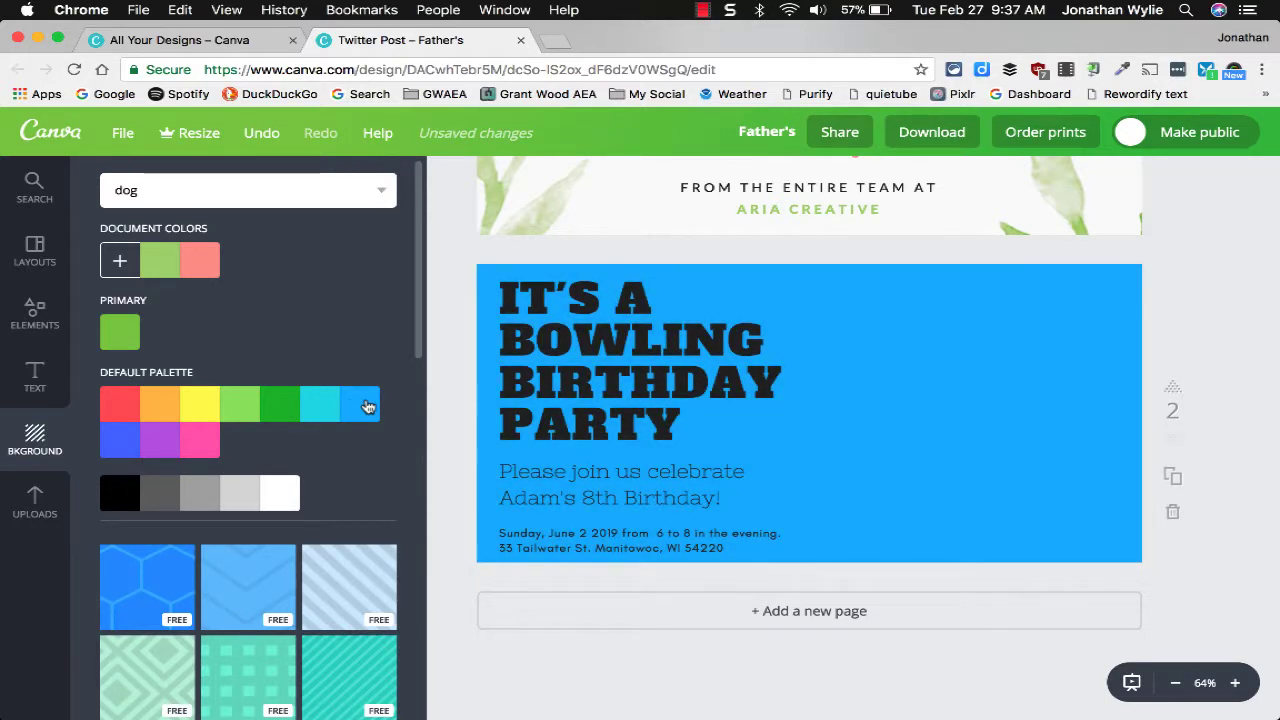
pyautogui.click(156, 447)
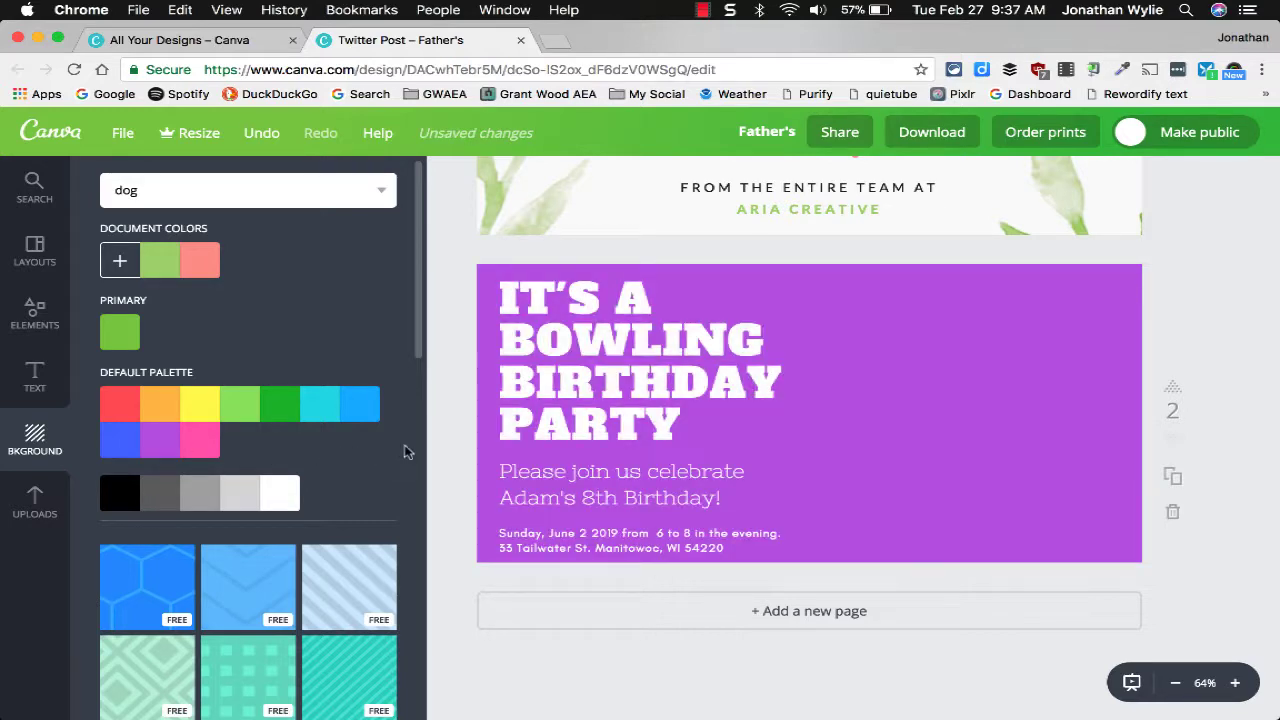
# - Try the green circle, yellow watermelon, pink stripe, teal check, pale yellow dot and amber spot patterns as the second page's background
pyautogui.scroll(-5, 405, 452)
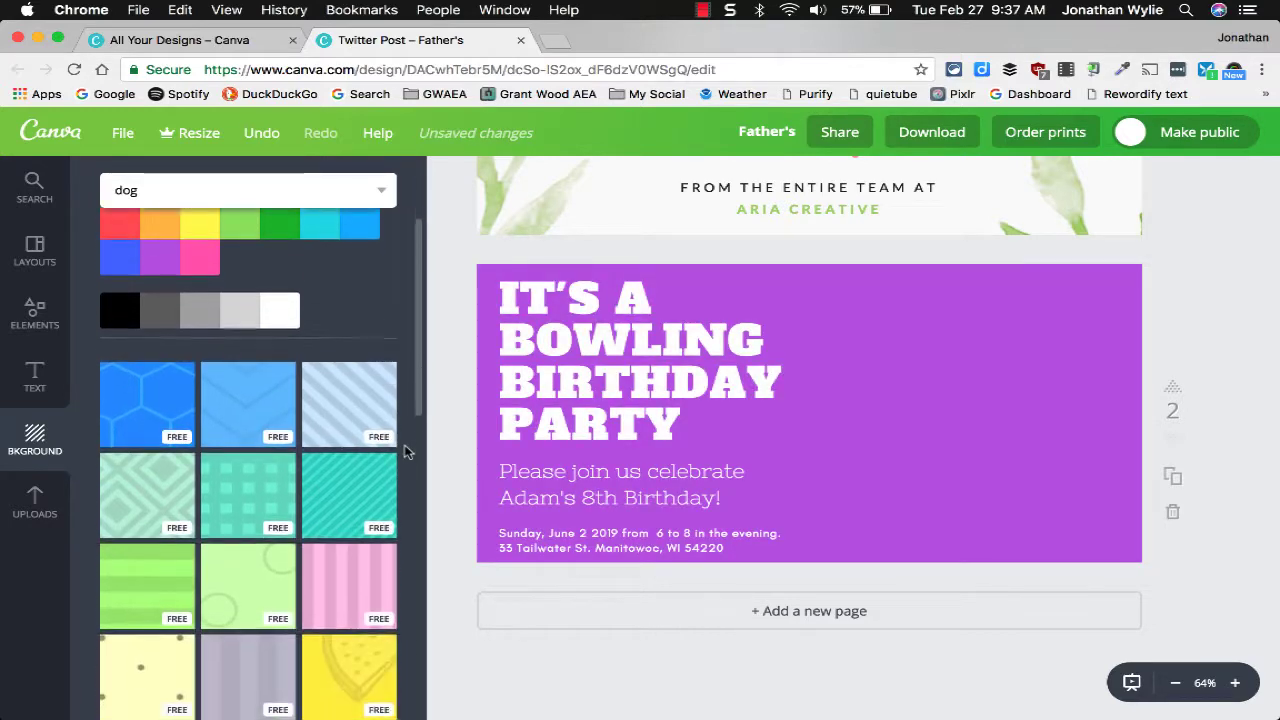
pyautogui.scroll(-3, 405, 452)
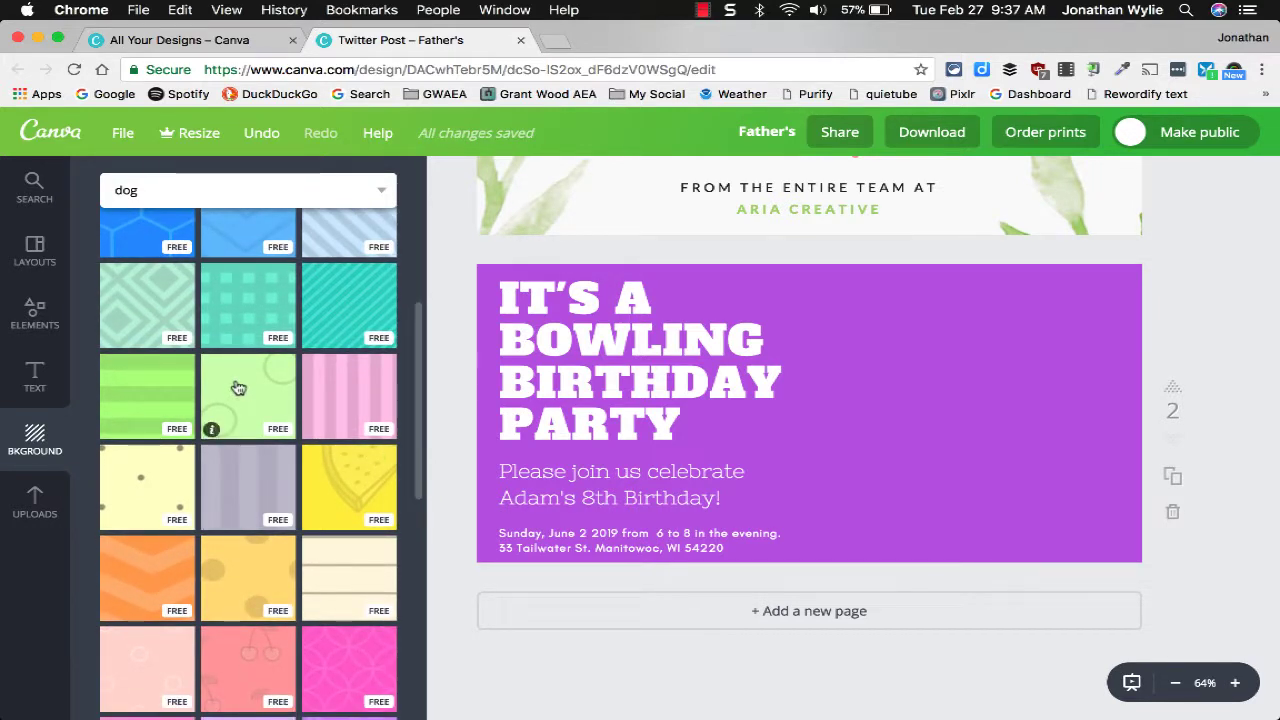
pyautogui.click(238, 388)
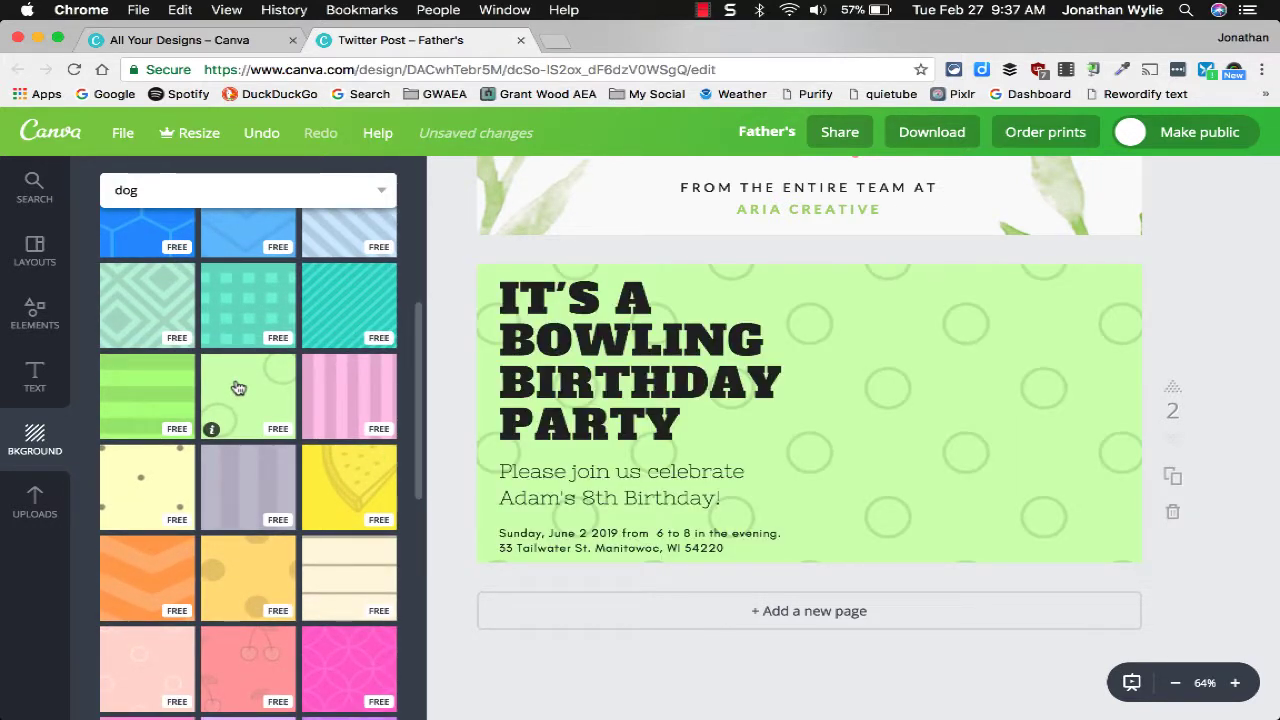
pyautogui.click(340, 496)
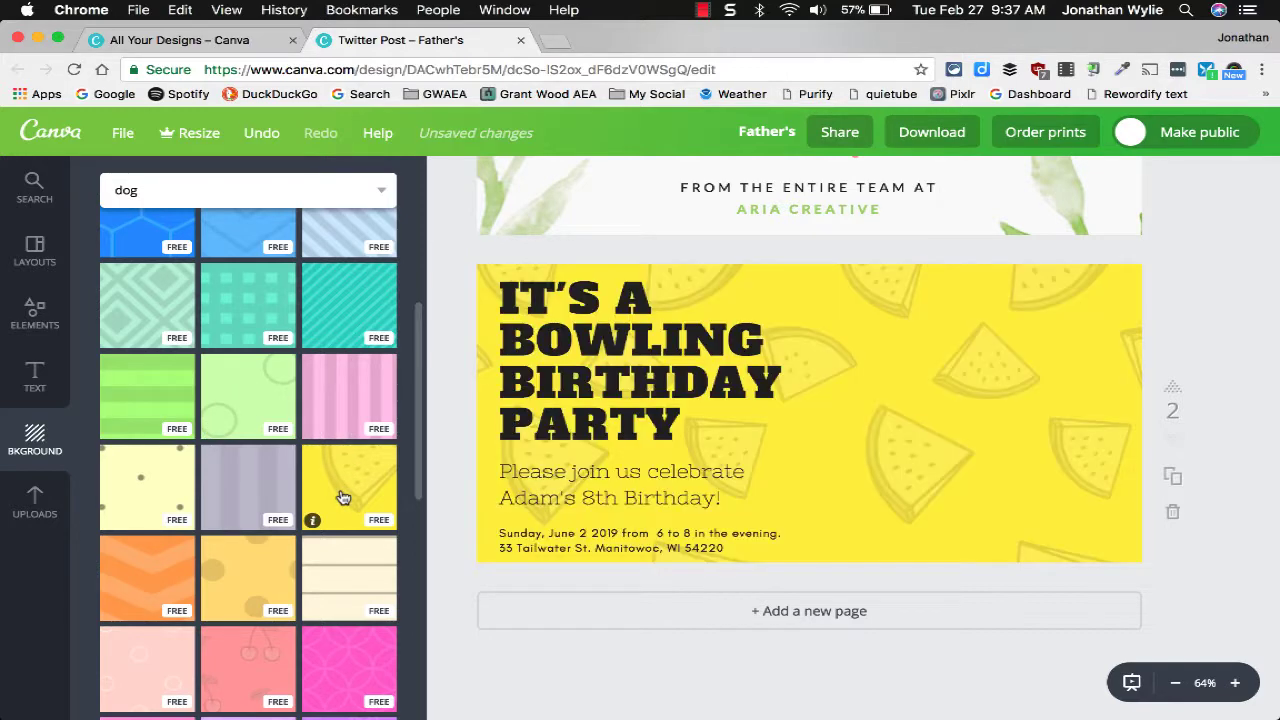
pyautogui.click(335, 398)
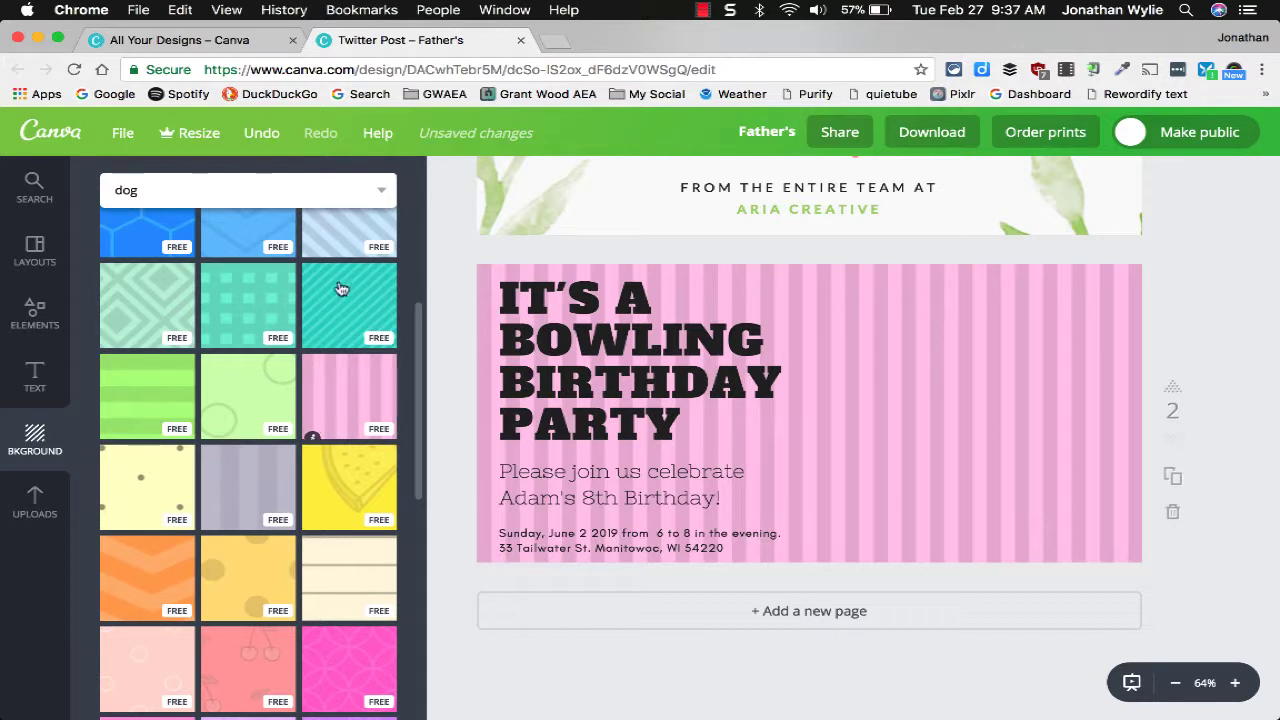
pyautogui.click(271, 296)
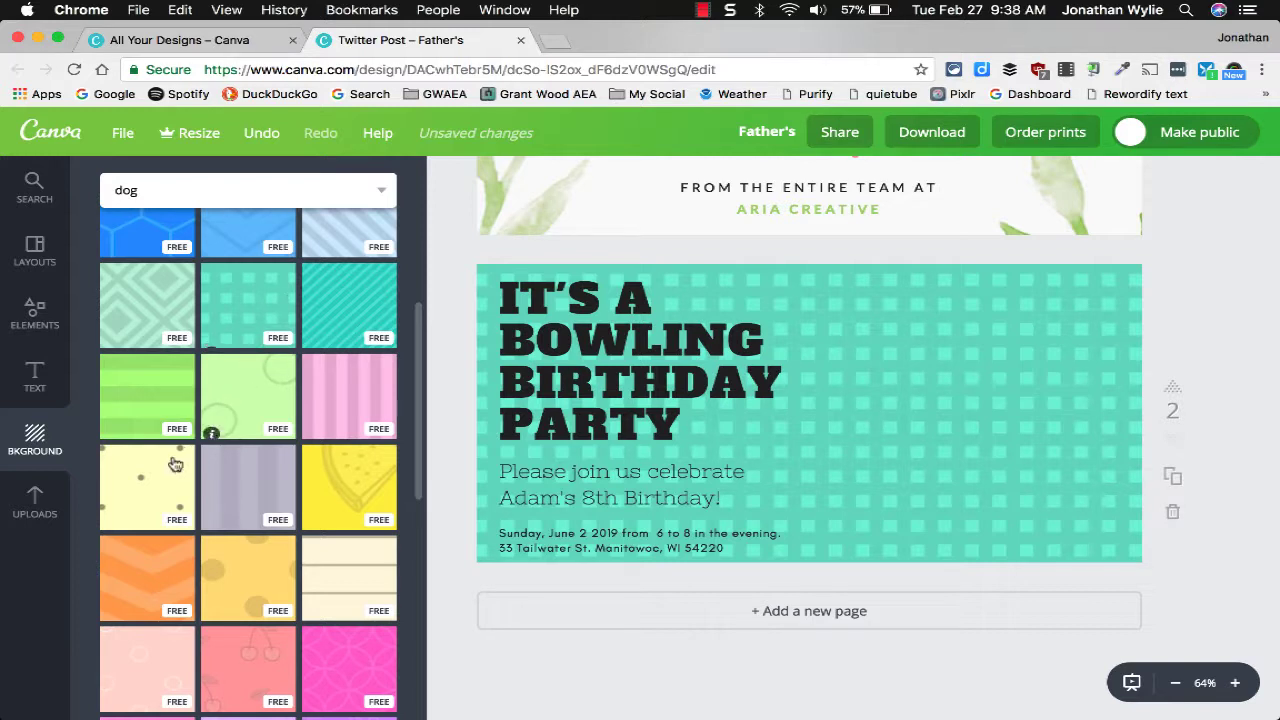
pyautogui.click(148, 488)
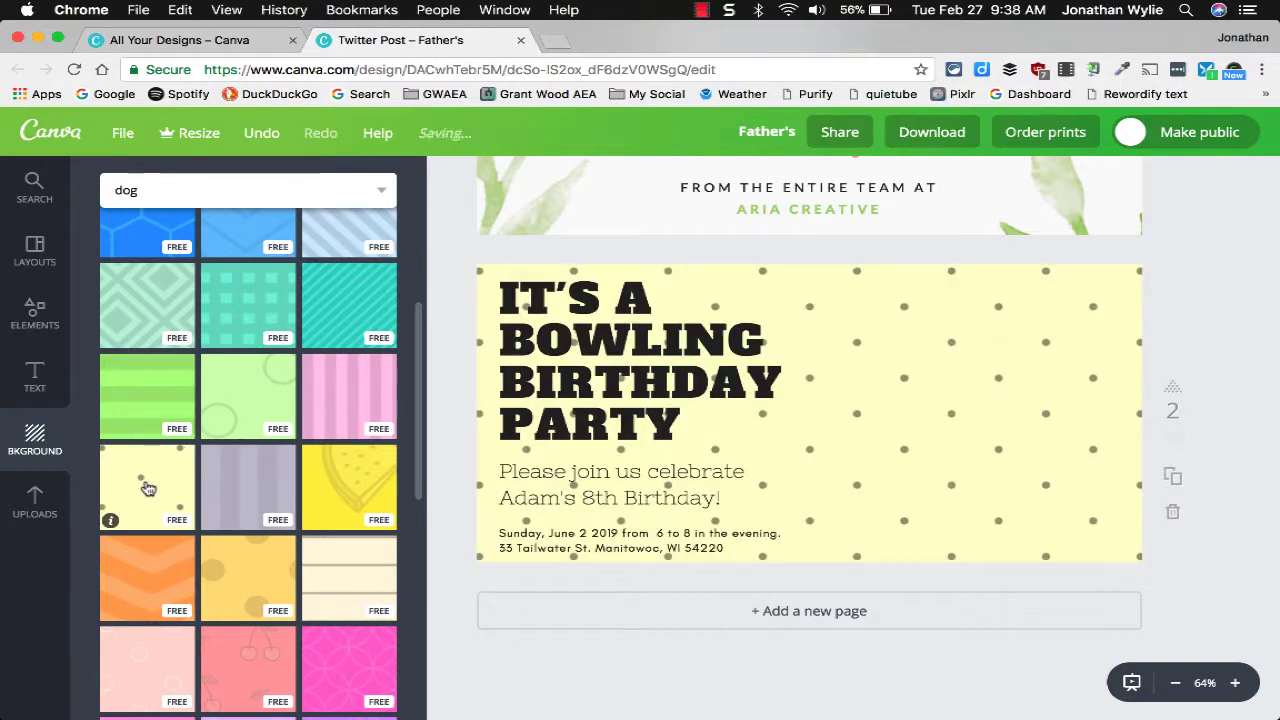
pyautogui.click(236, 592)
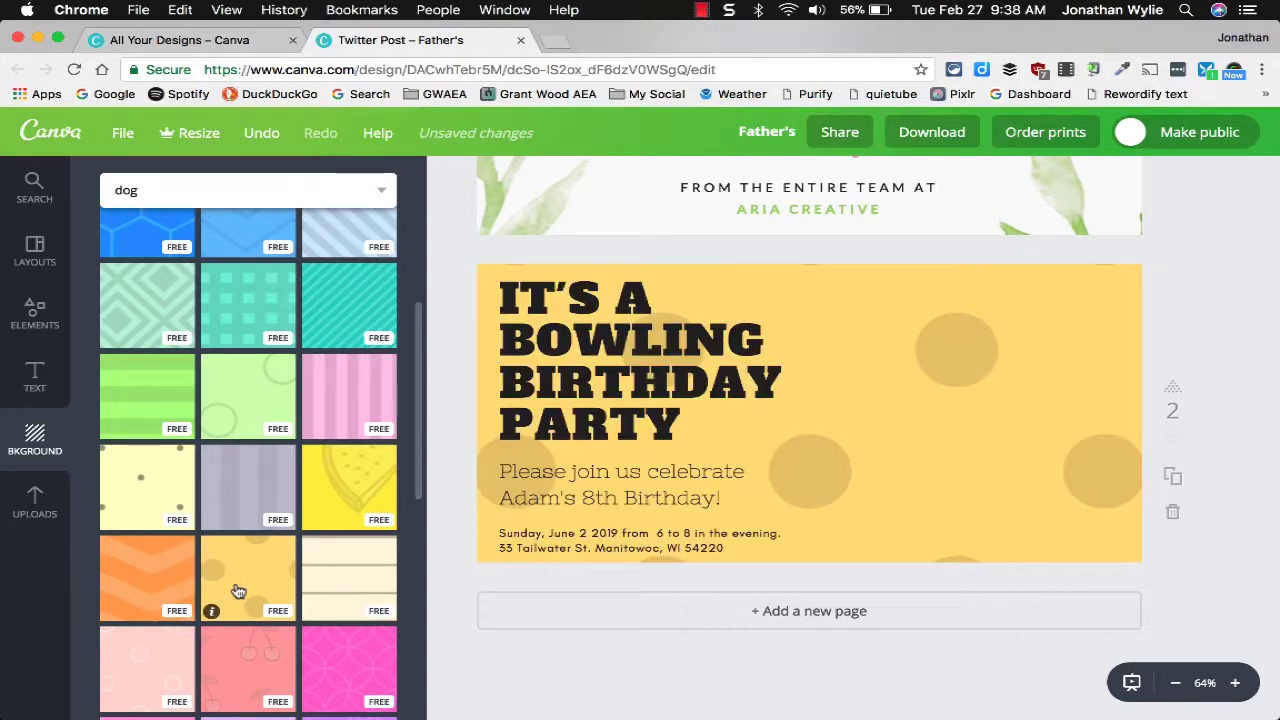
# - Apply the free dark navy gradient background to the bowling birthday party page
pyautogui.scroll(-5, 237, 591)
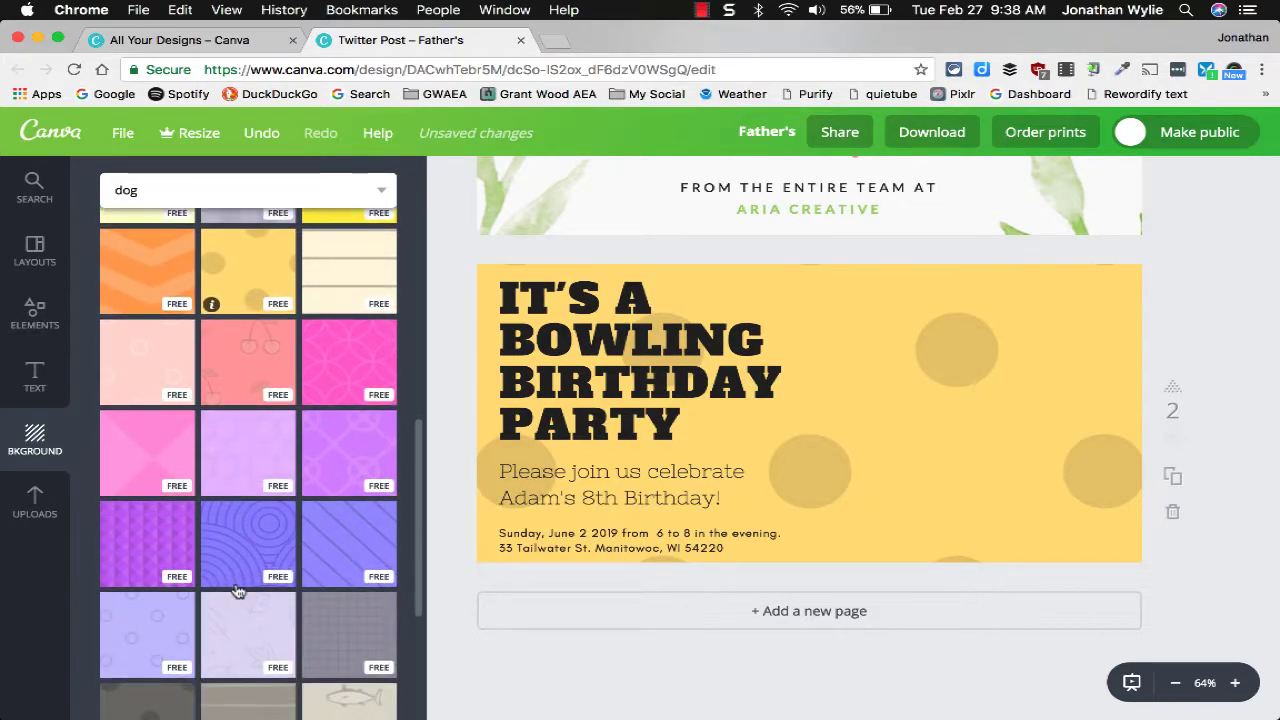
pyautogui.scroll(-3, 237, 591)
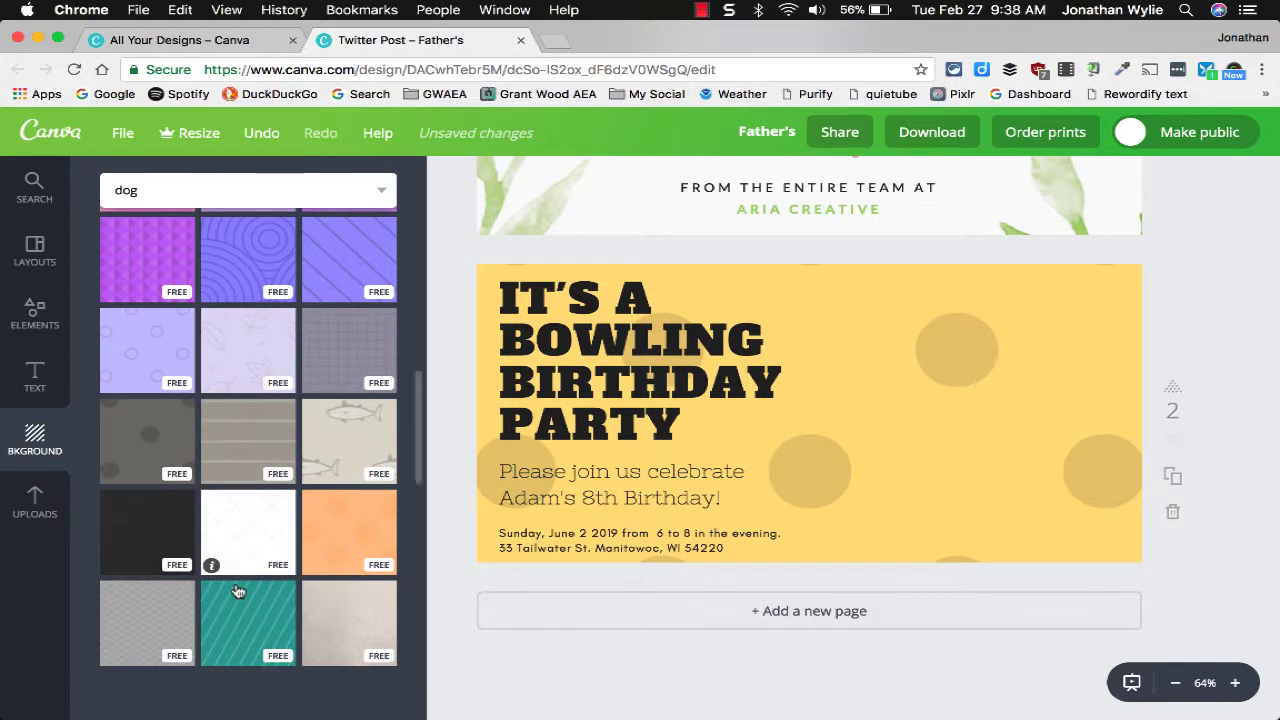
pyautogui.scroll(-4, 237, 591)
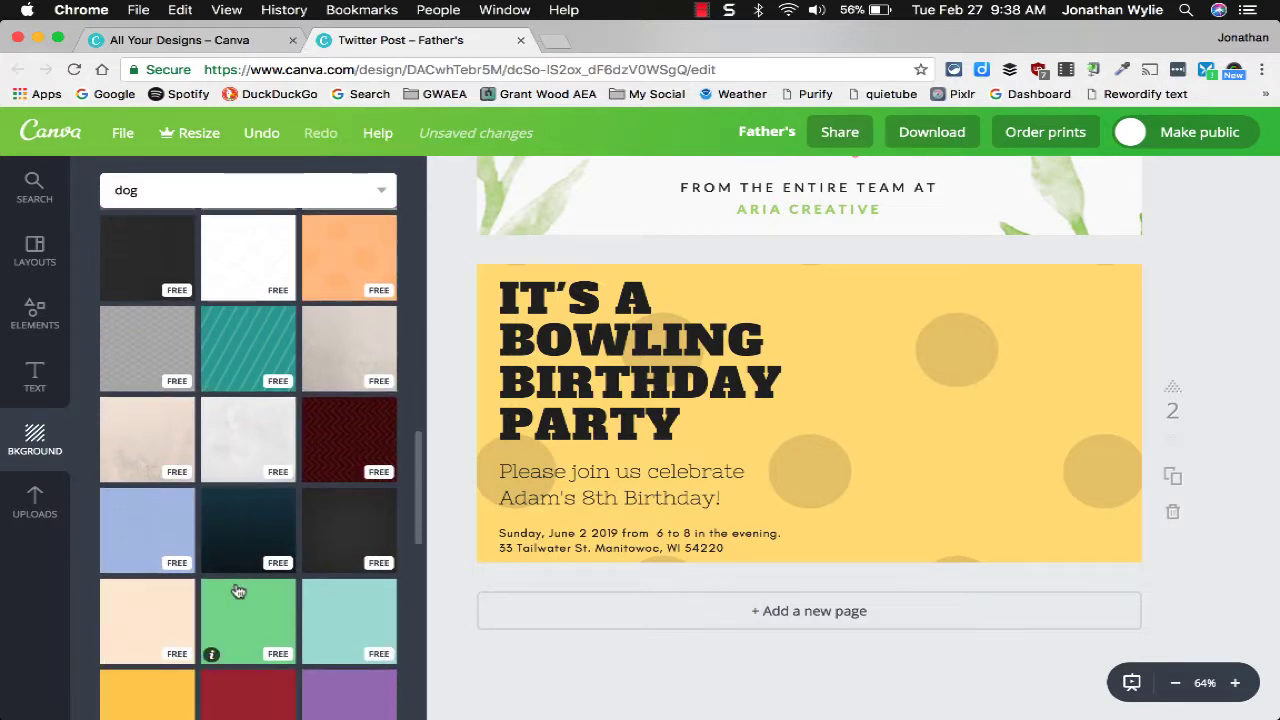
pyautogui.click(258, 531)
pyautogui.scroll(-5, 258, 531)
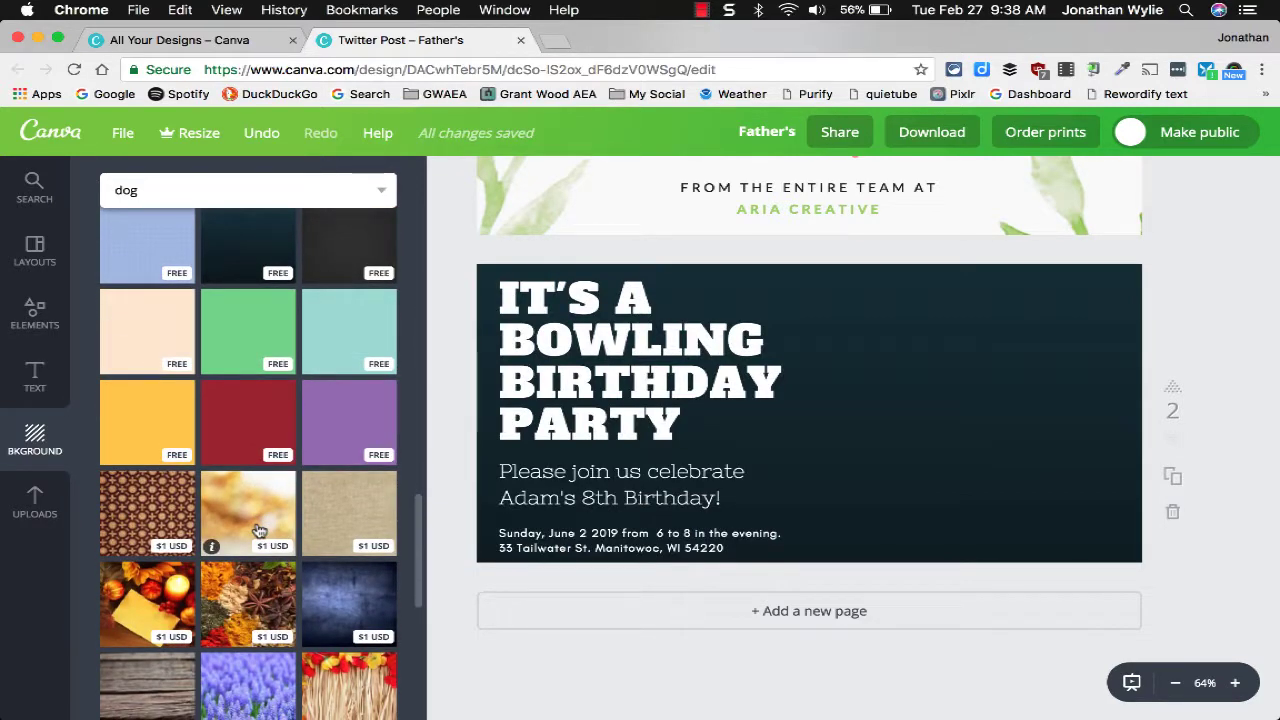
pyautogui.scroll(-4, 258, 531)
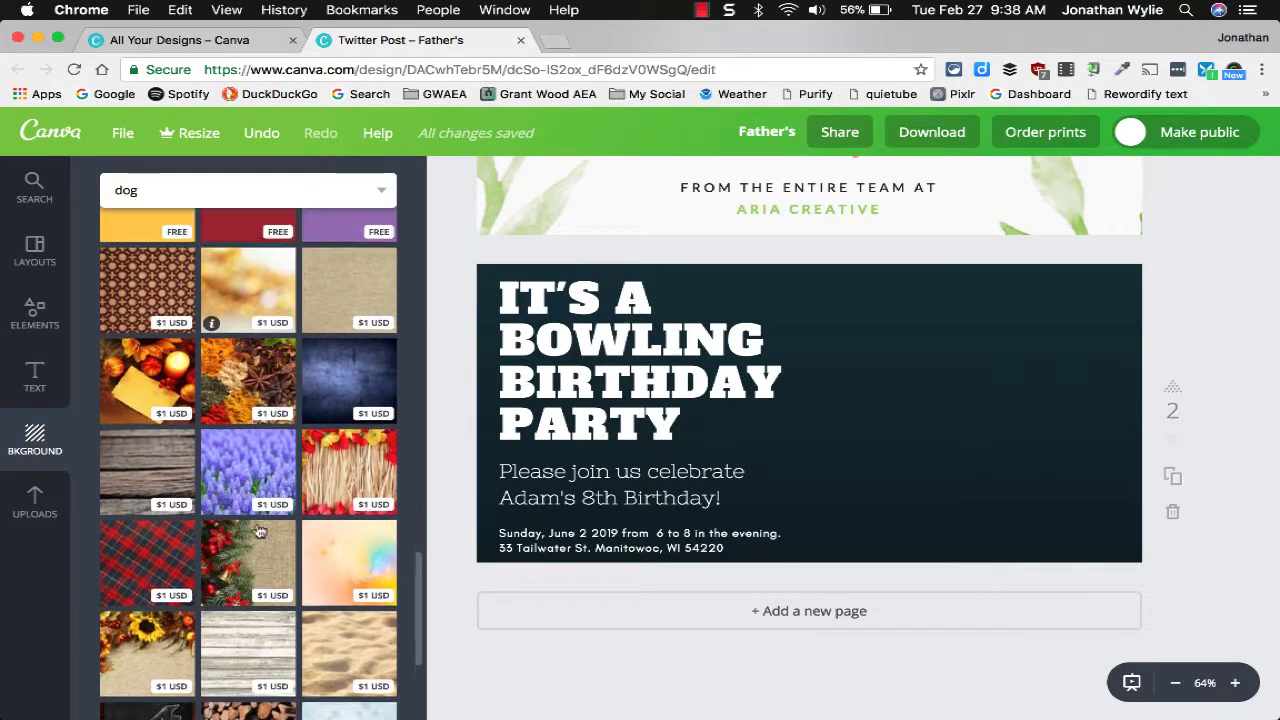
pyautogui.scroll(3, 258, 531)
pyautogui.scroll(3, 258, 531)
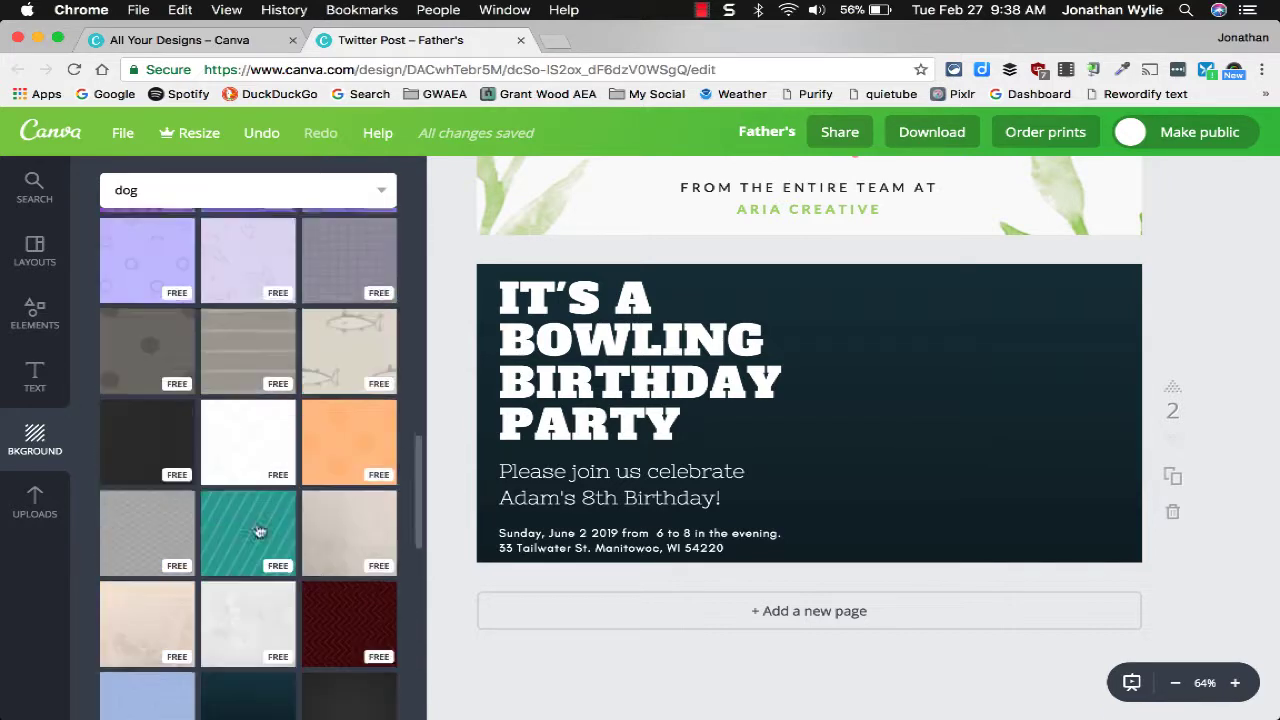
pyautogui.scroll(10, 258, 531)
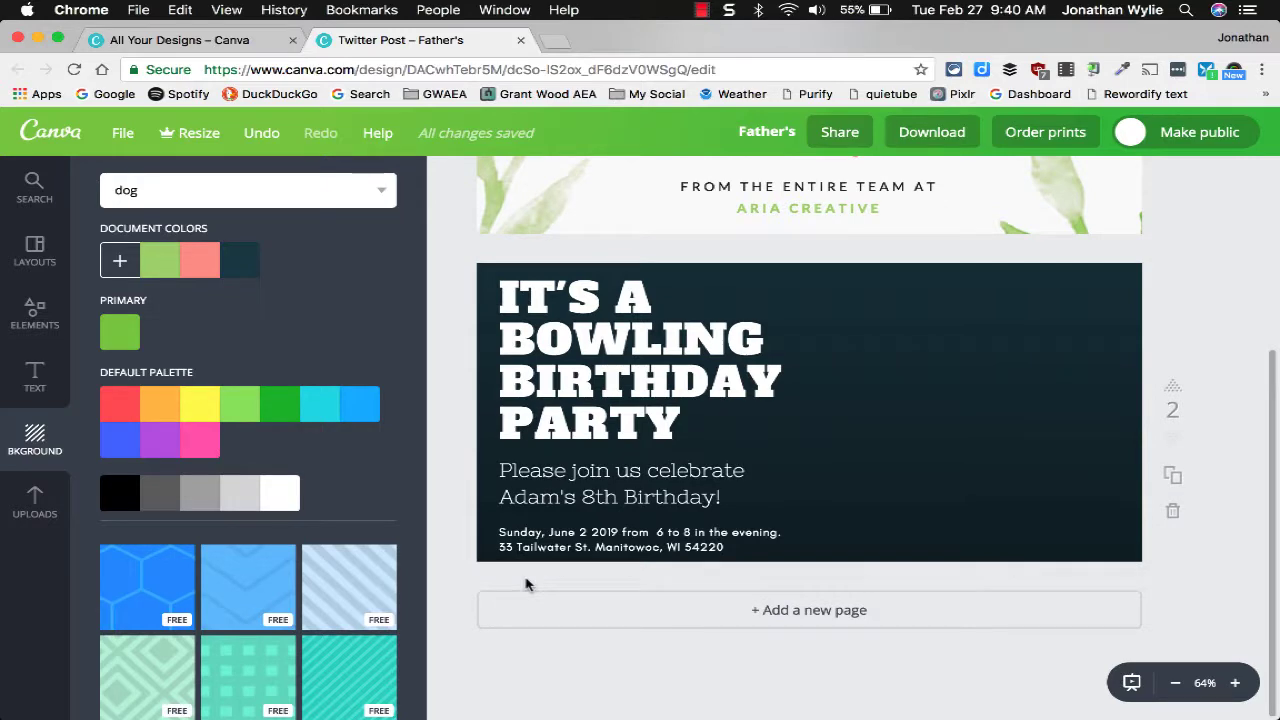
# - Upload the image bowling-155946_1280.png from the Desktop to the uploaded images
pyautogui.click(33, 510)
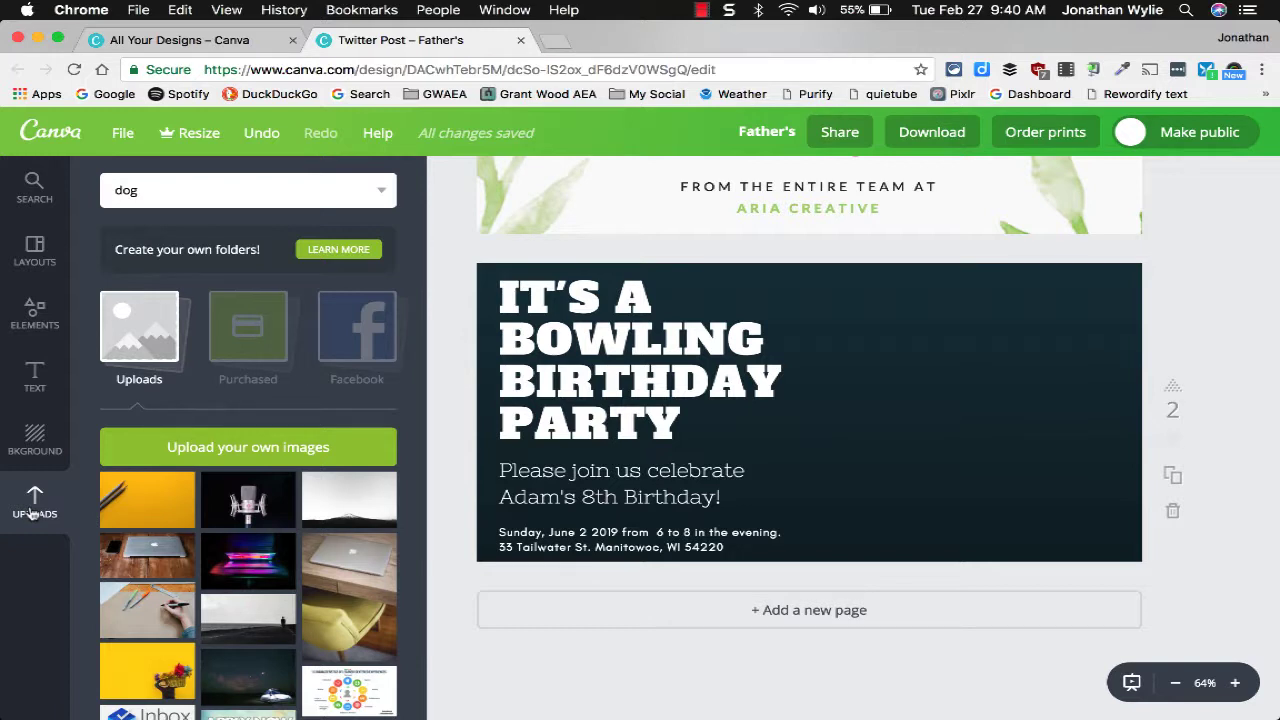
pyautogui.scroll(-3, 197, 518)
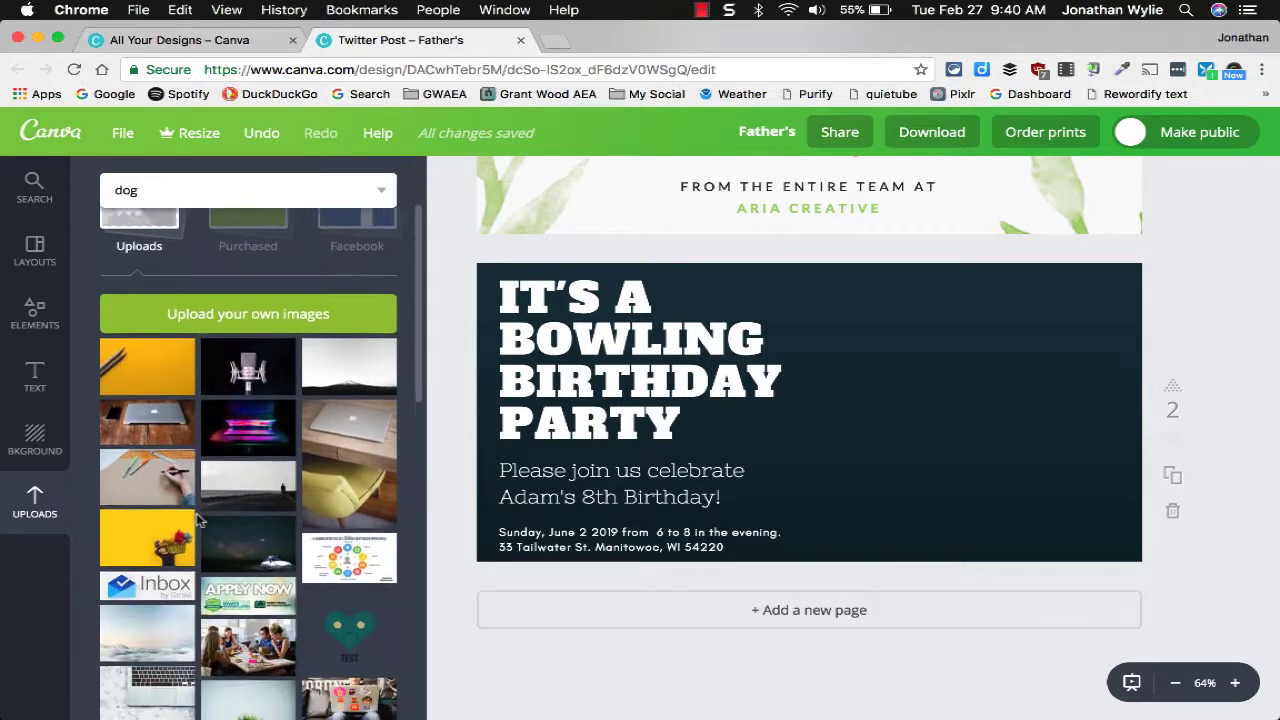
pyautogui.scroll(3, 197, 518)
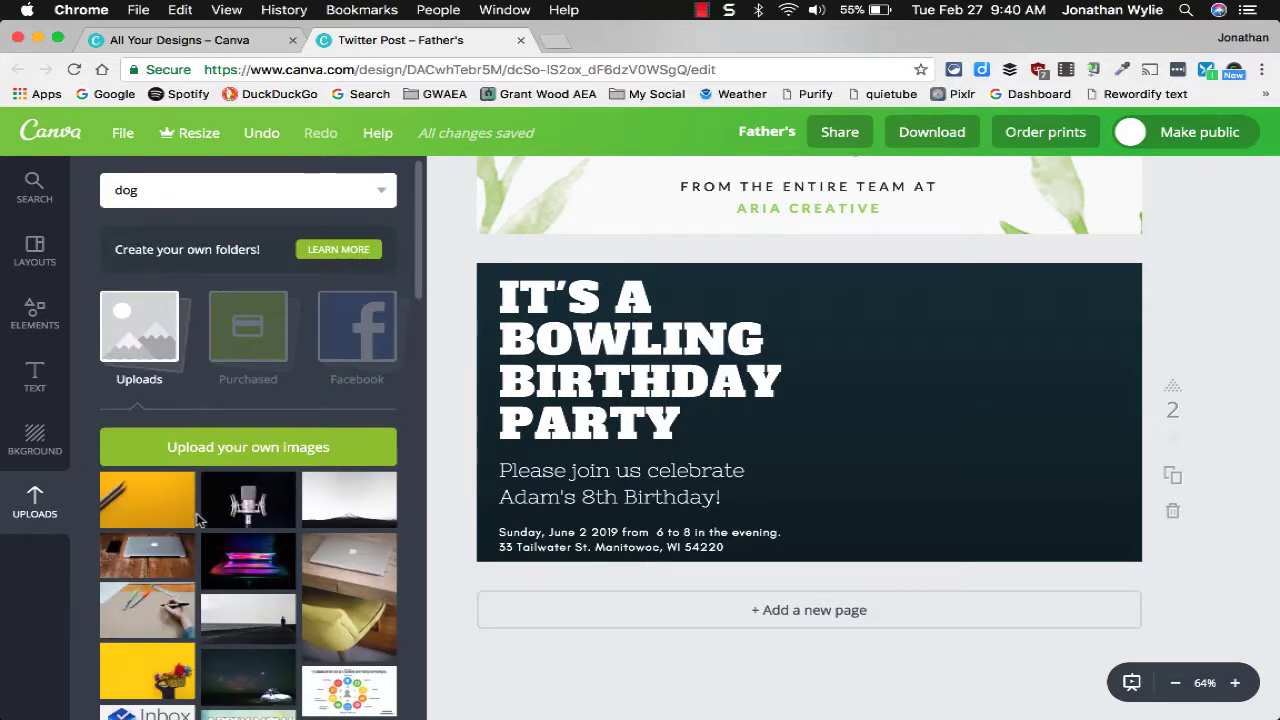
pyautogui.click(212, 446)
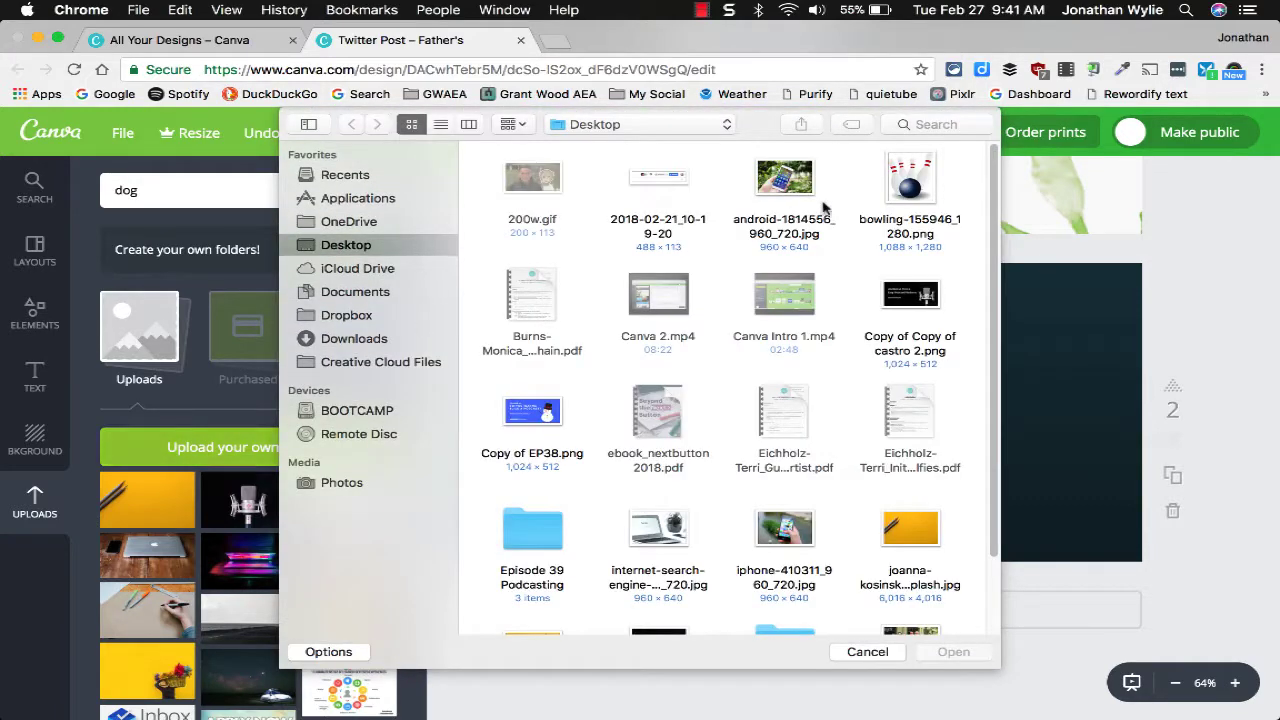
pyautogui.click(892, 192)
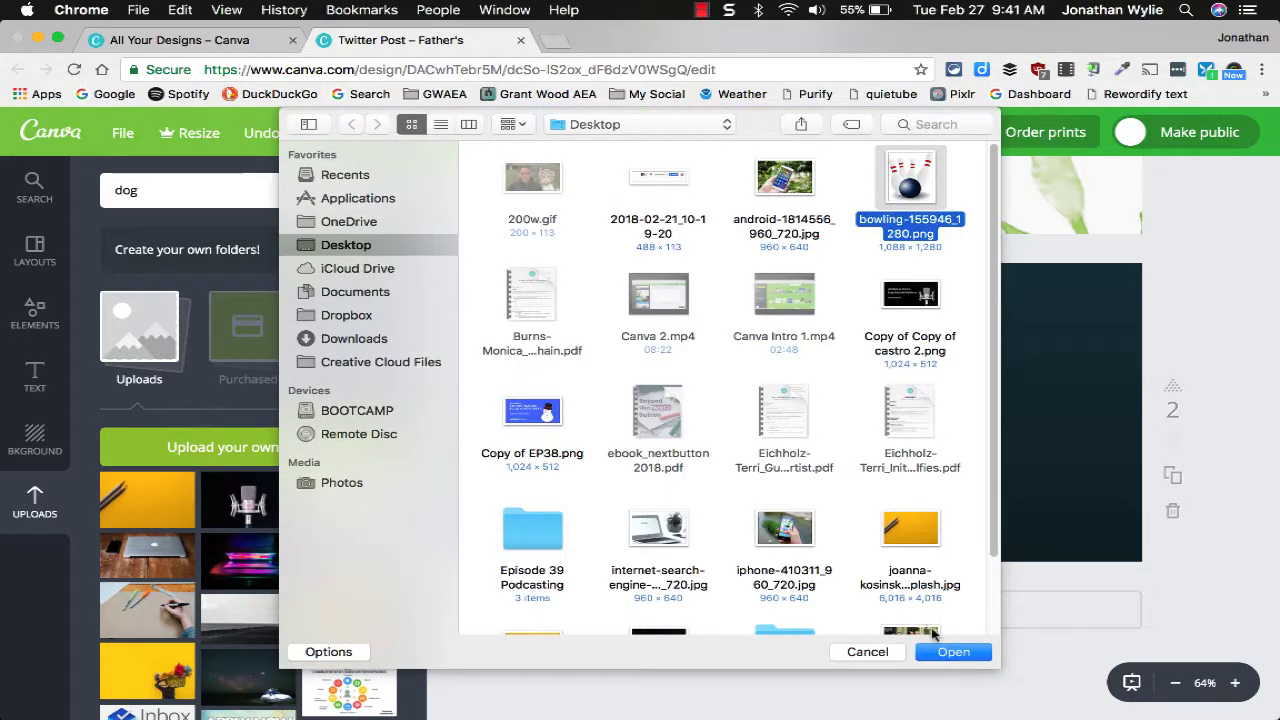
pyautogui.click(950, 651)
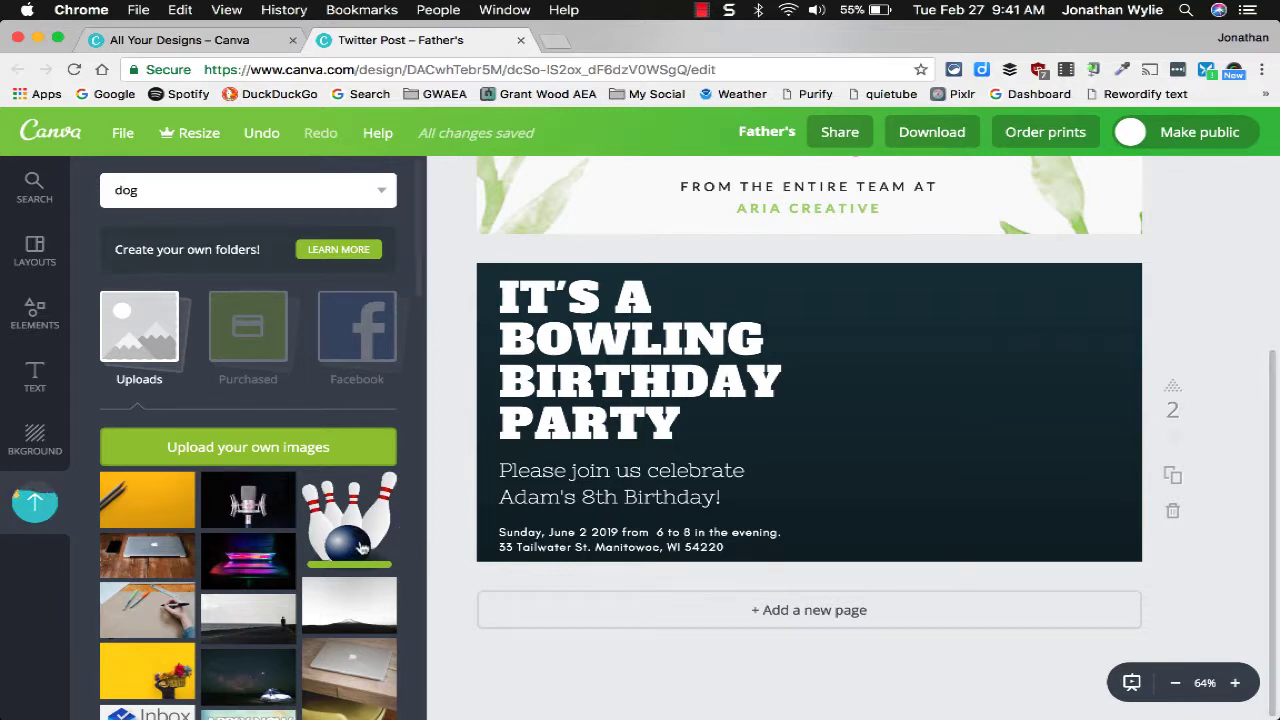
# - Place the uploaded bowling image on the second page, shrink it, move it to the empty area right of the text and deselect it
pyautogui.click(341, 540)
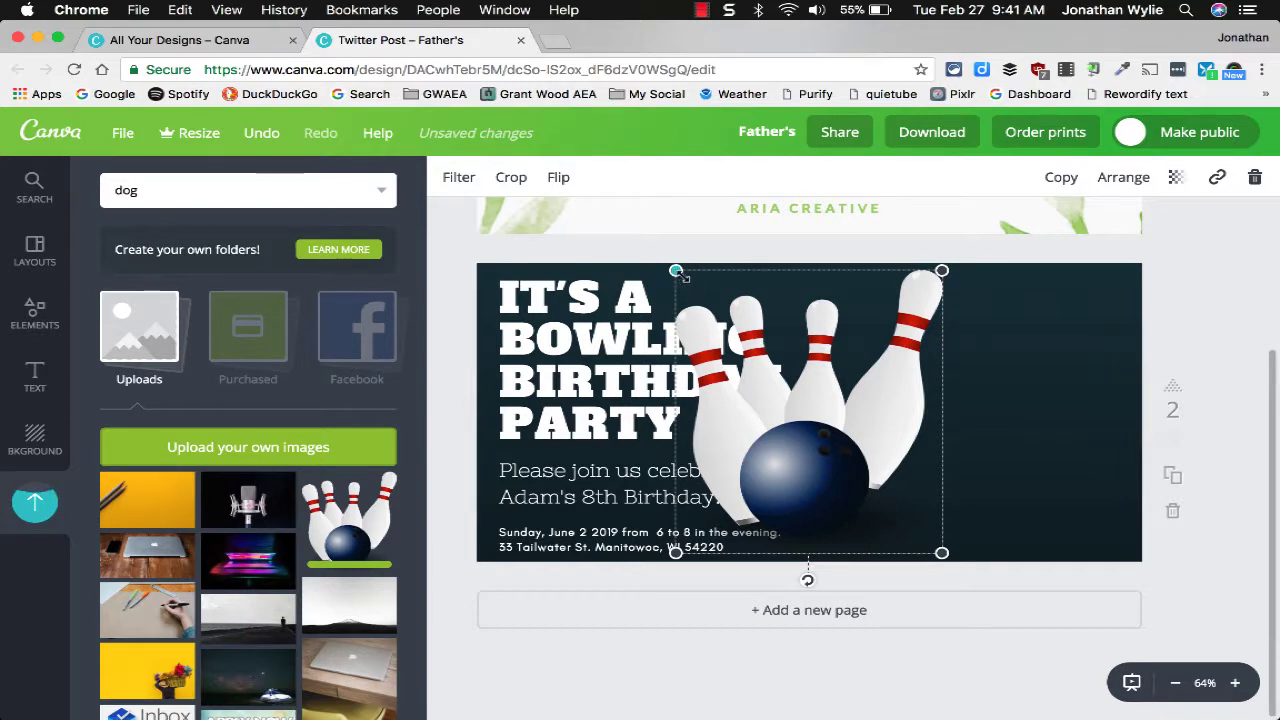
pyautogui.moveTo(686, 268); pyautogui.dragTo(733, 318)
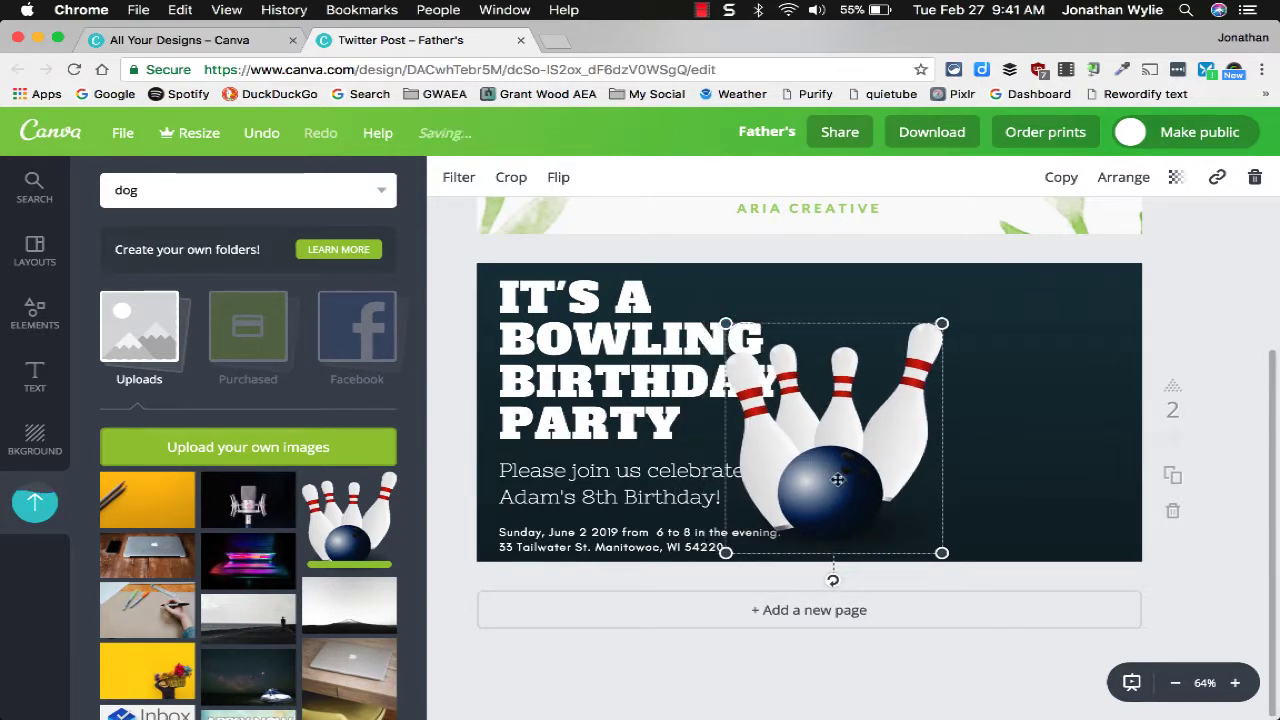
pyautogui.moveTo(839, 480); pyautogui.dragTo(1019, 474)
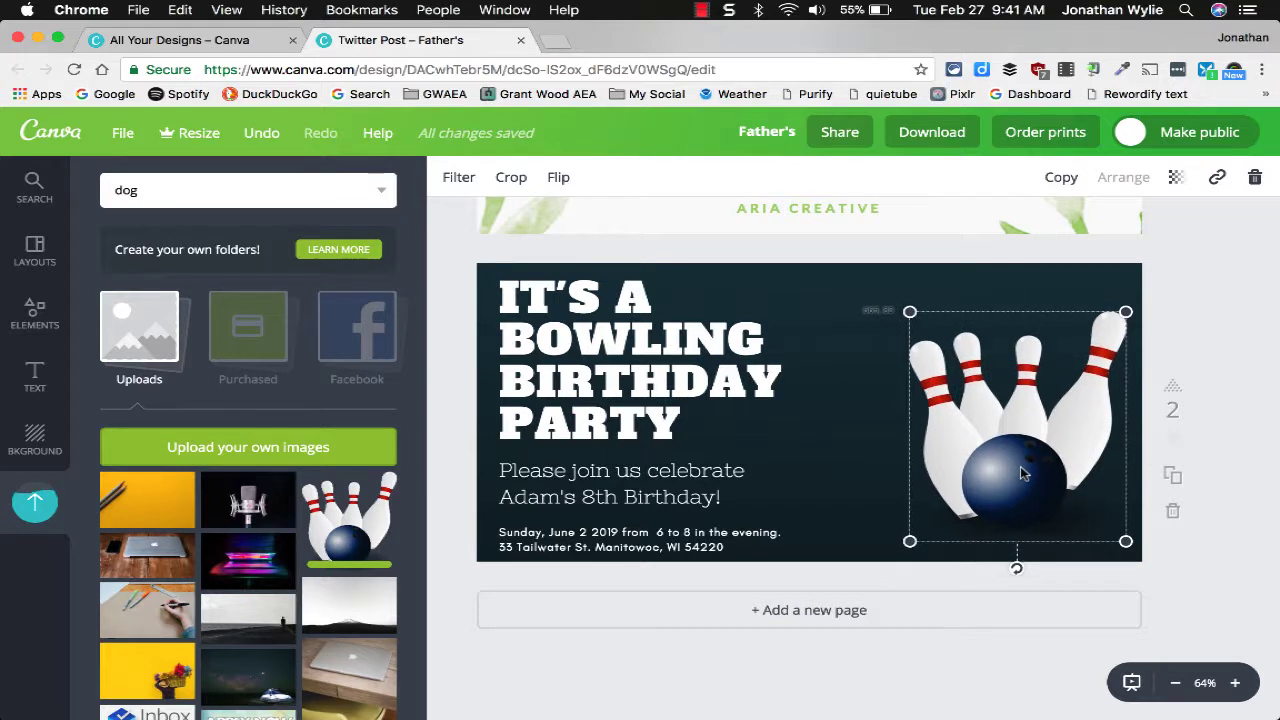
pyautogui.click(1218, 326)
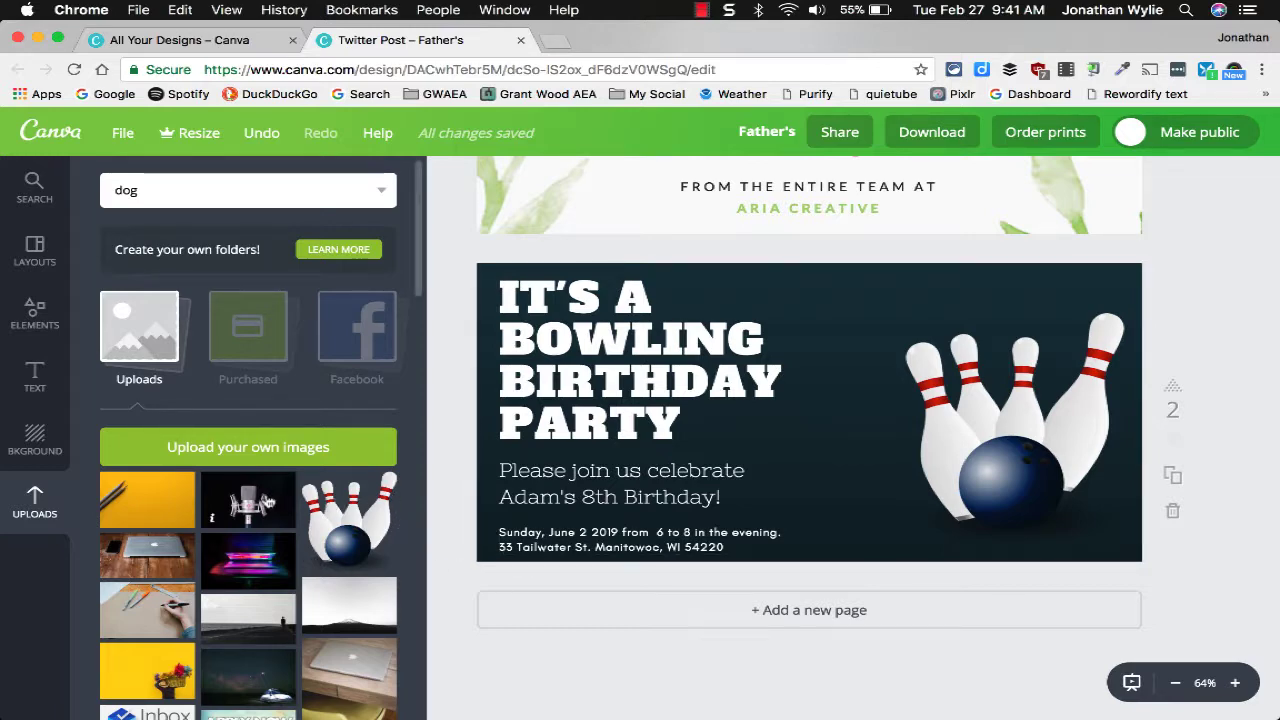
# - Browse through the collection of previously uploaded images
pyautogui.scroll(-5, 268, 500)
pyautogui.scroll(5, 268, 500)
pyautogui.scroll(-10, 268, 500)
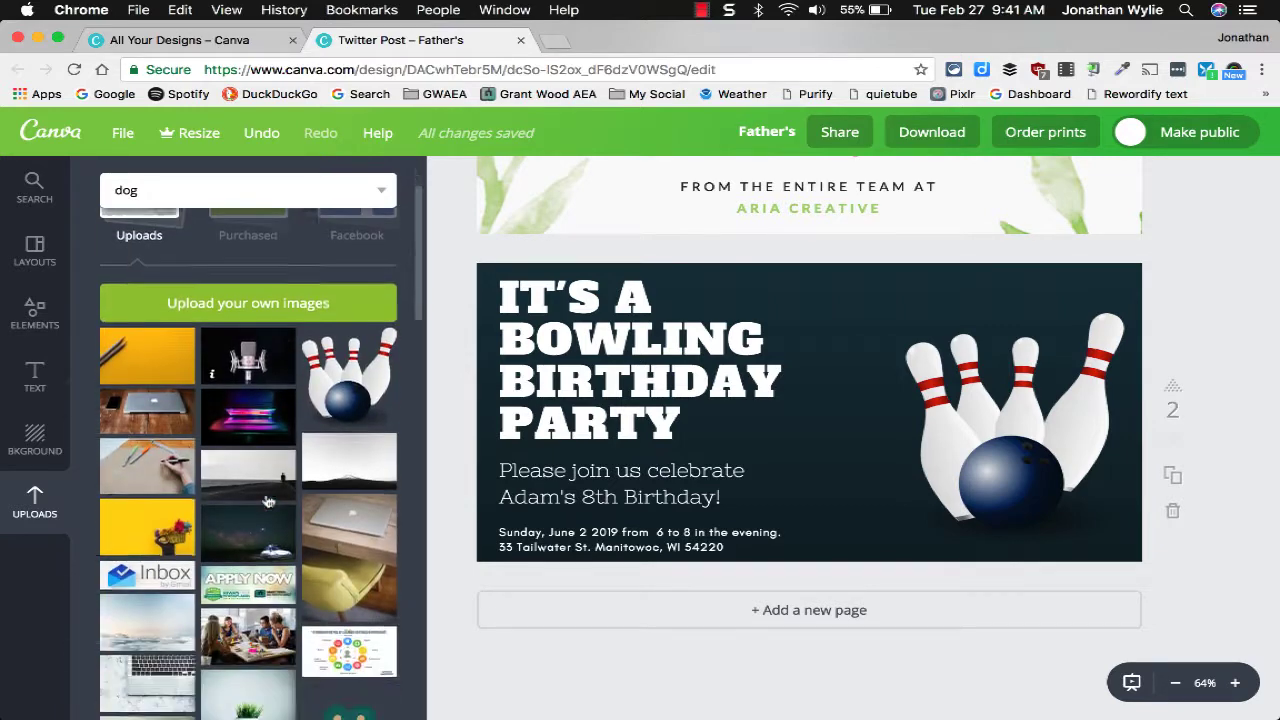
pyautogui.scroll(-4, 268, 500)
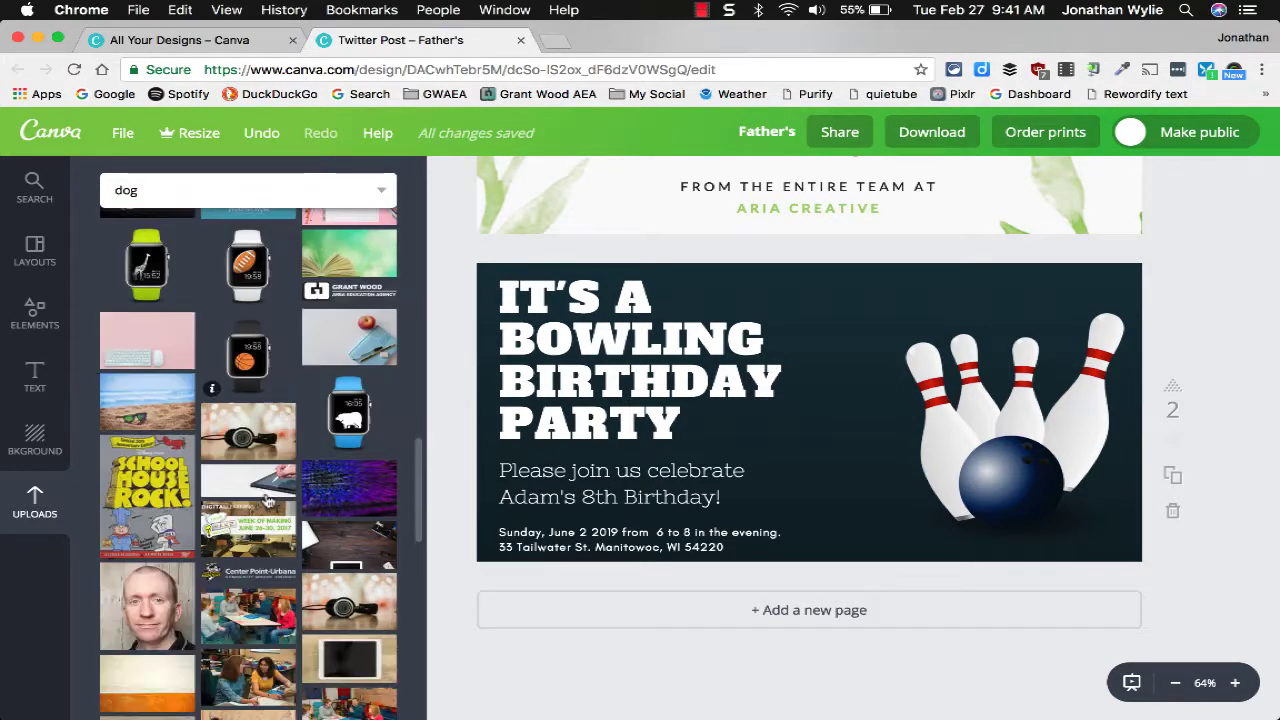
pyautogui.scroll(8, 268, 500)
pyautogui.scroll(10, 268, 501)
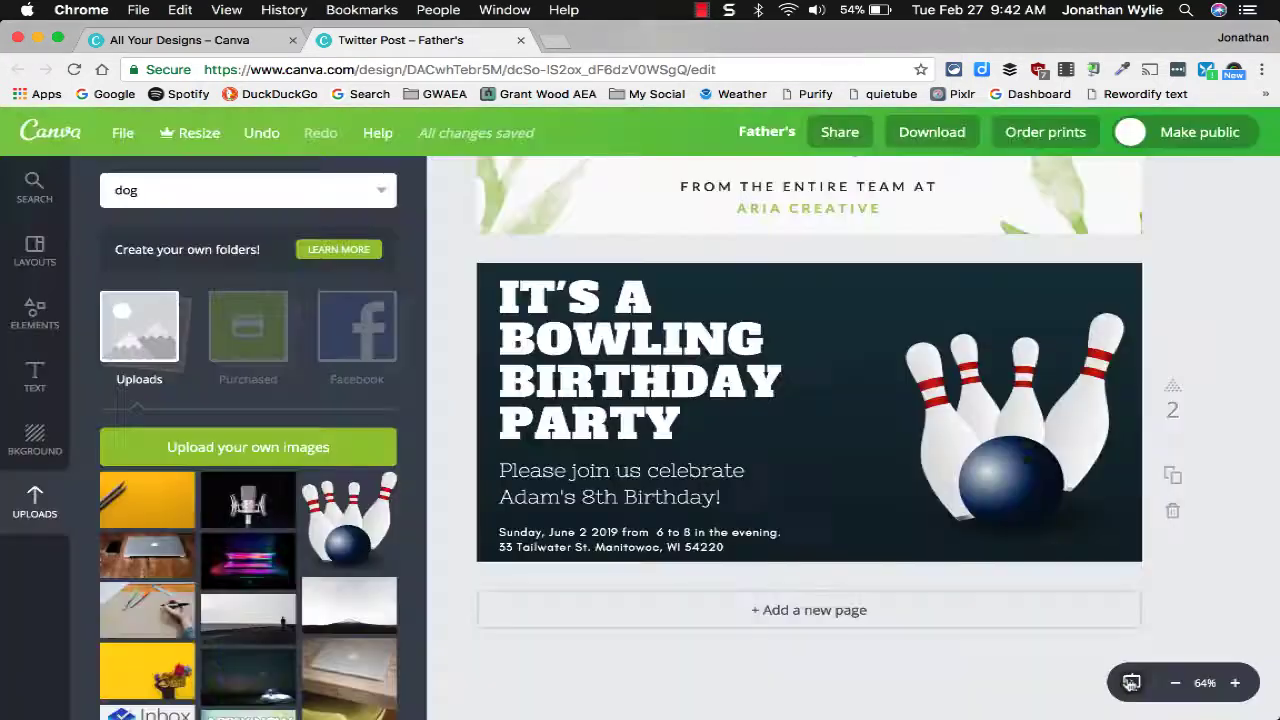
# - Preview the bowling party page in full-screen presentation mode and return to the editor
pyautogui.click(1131, 682)
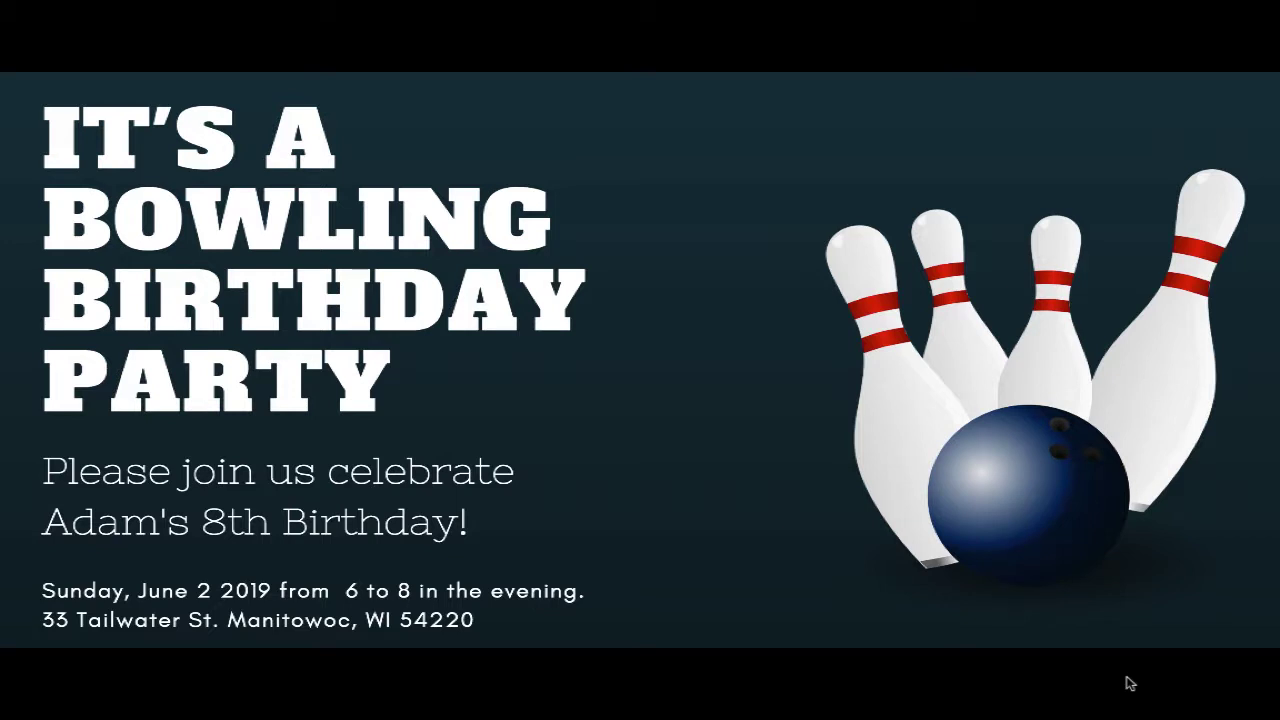
pyautogui.moveTo(1064, 694)
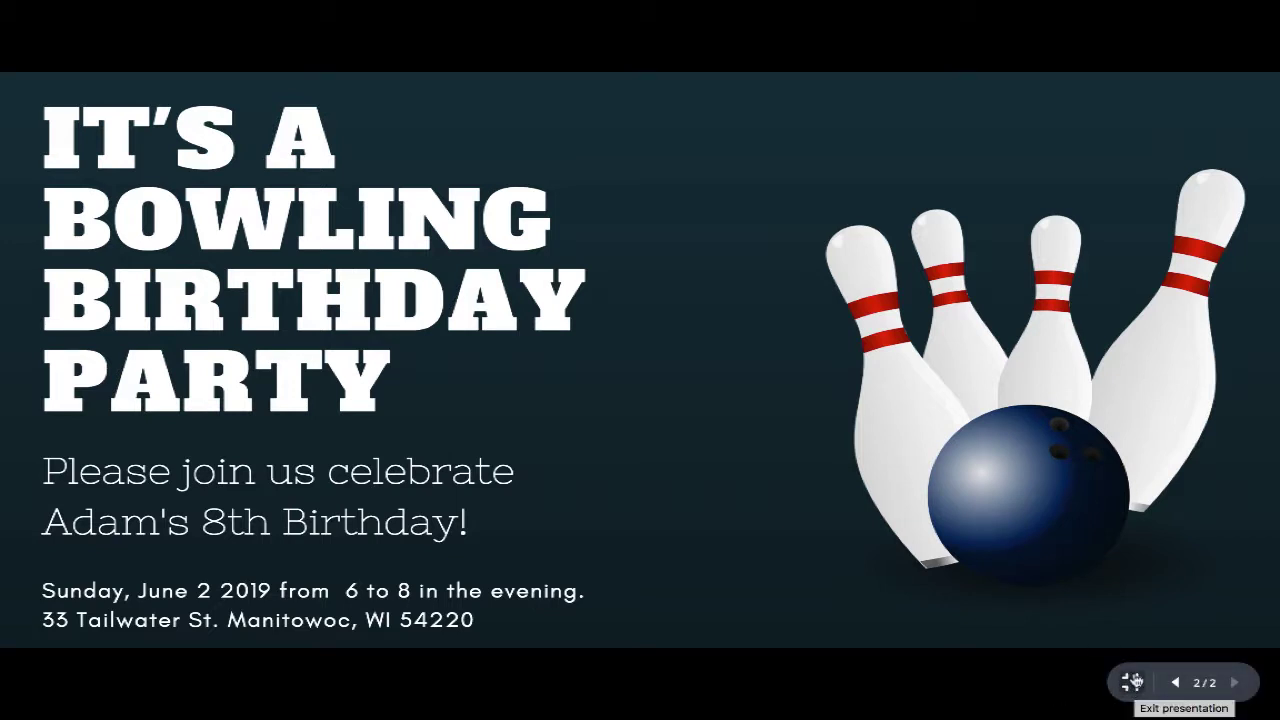
pyautogui.click(1132, 682)
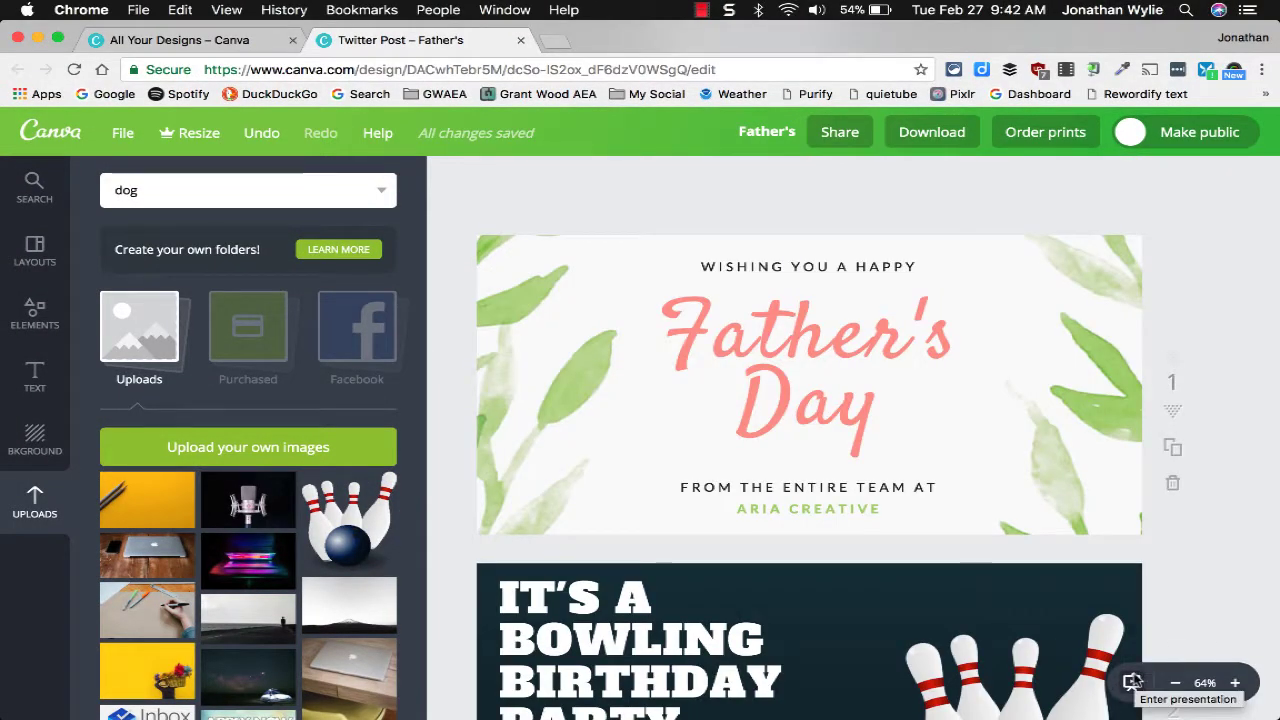
# - Look over the two pages and enlarge the design view to 125%
pyautogui.scroll(-1, 1248, 543)
pyautogui.scroll(-3, 1248, 543)
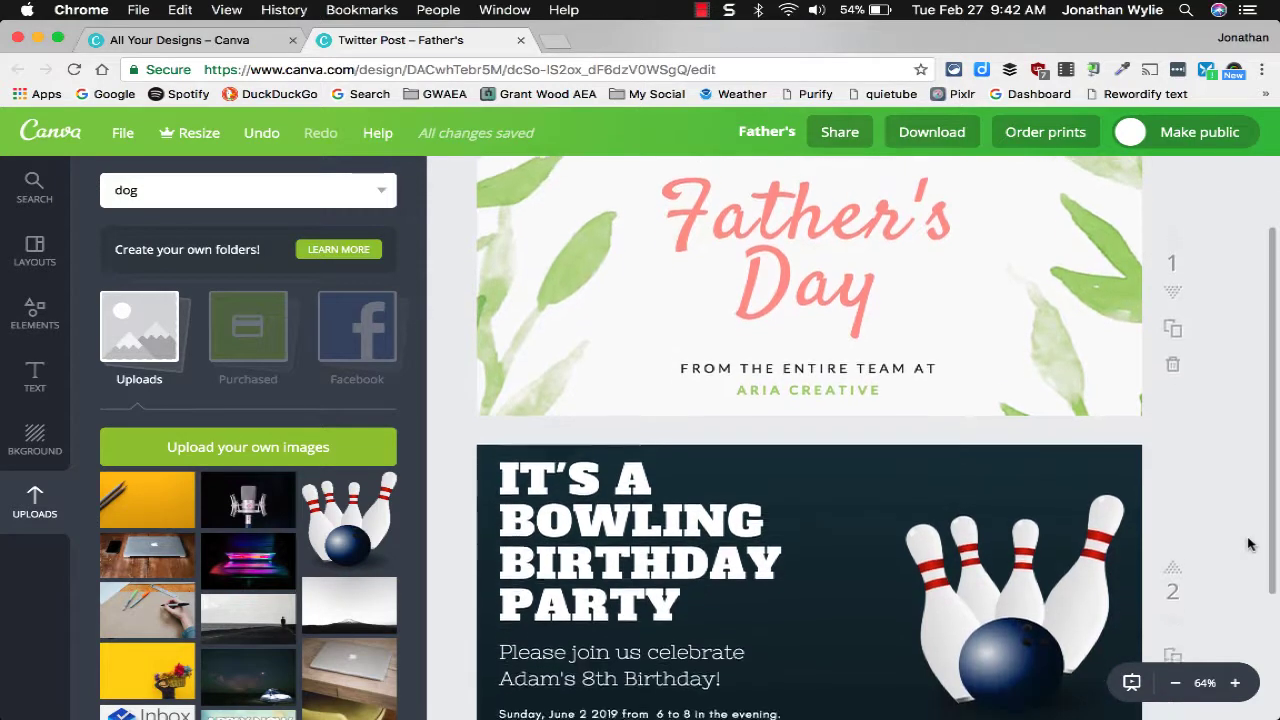
pyautogui.scroll(1, 1248, 543)
pyautogui.scroll(2, 1248, 543)
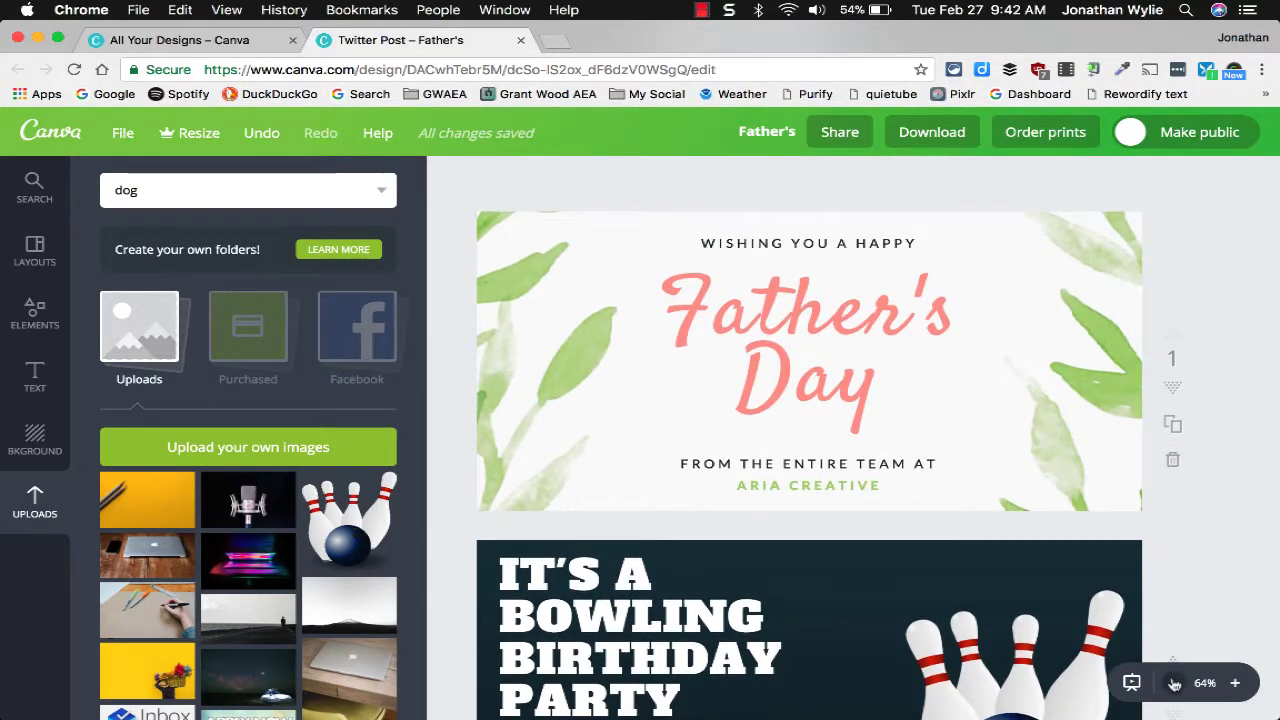
pyautogui.click(1239, 685)
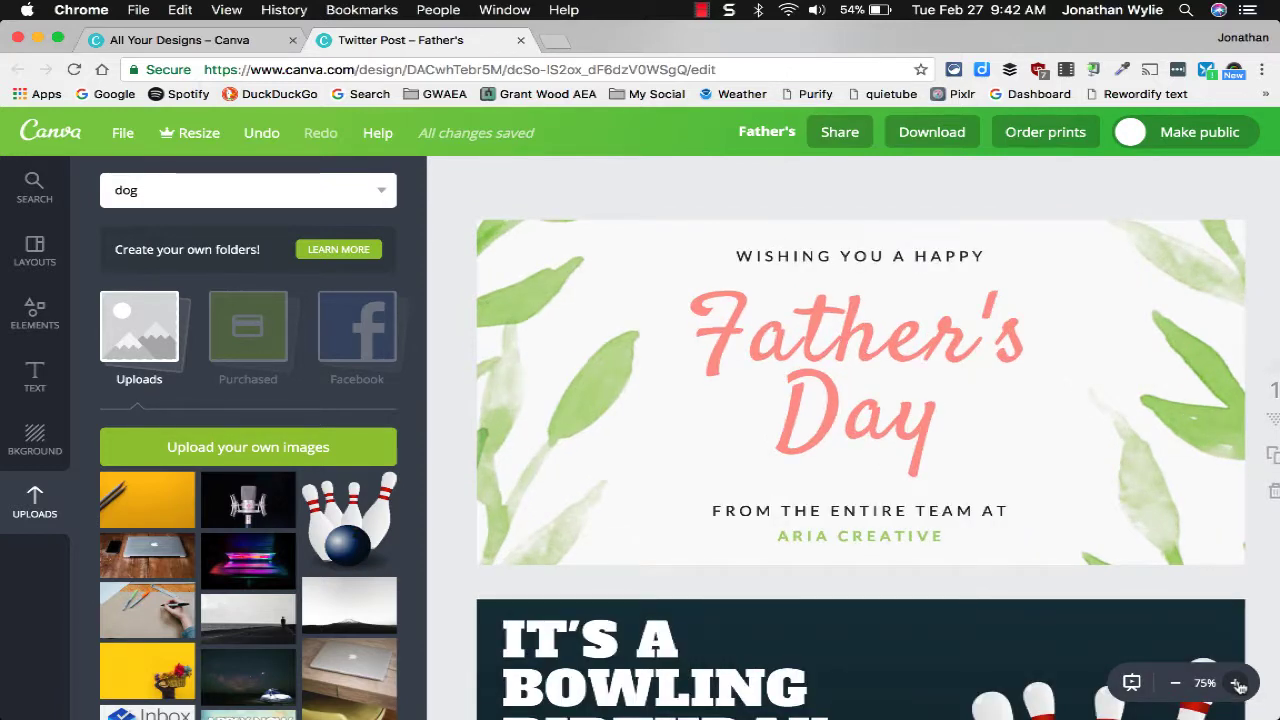
pyautogui.click(1239, 685)
pyautogui.click(1239, 685)
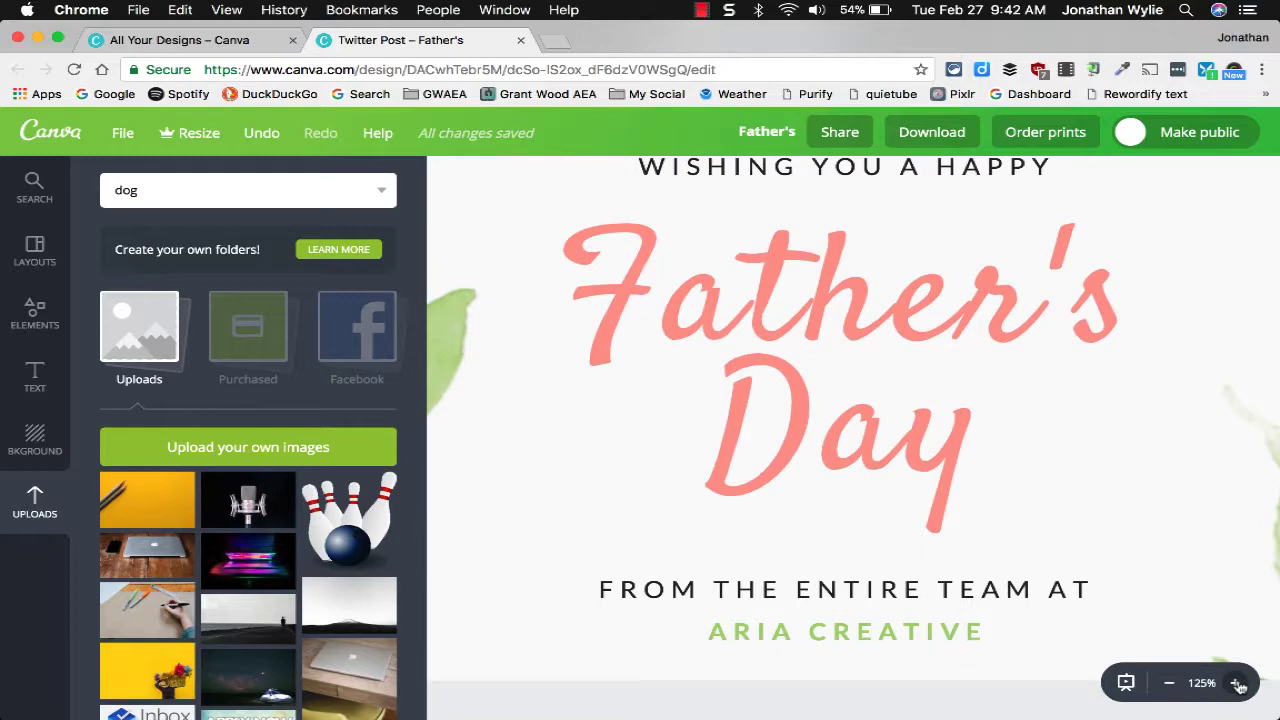
# - Enlarge the design view to 150% and nudge the "FROM THE ENTIRE TEAM AT" line very slightly to the left
pyautogui.click(1239, 685)
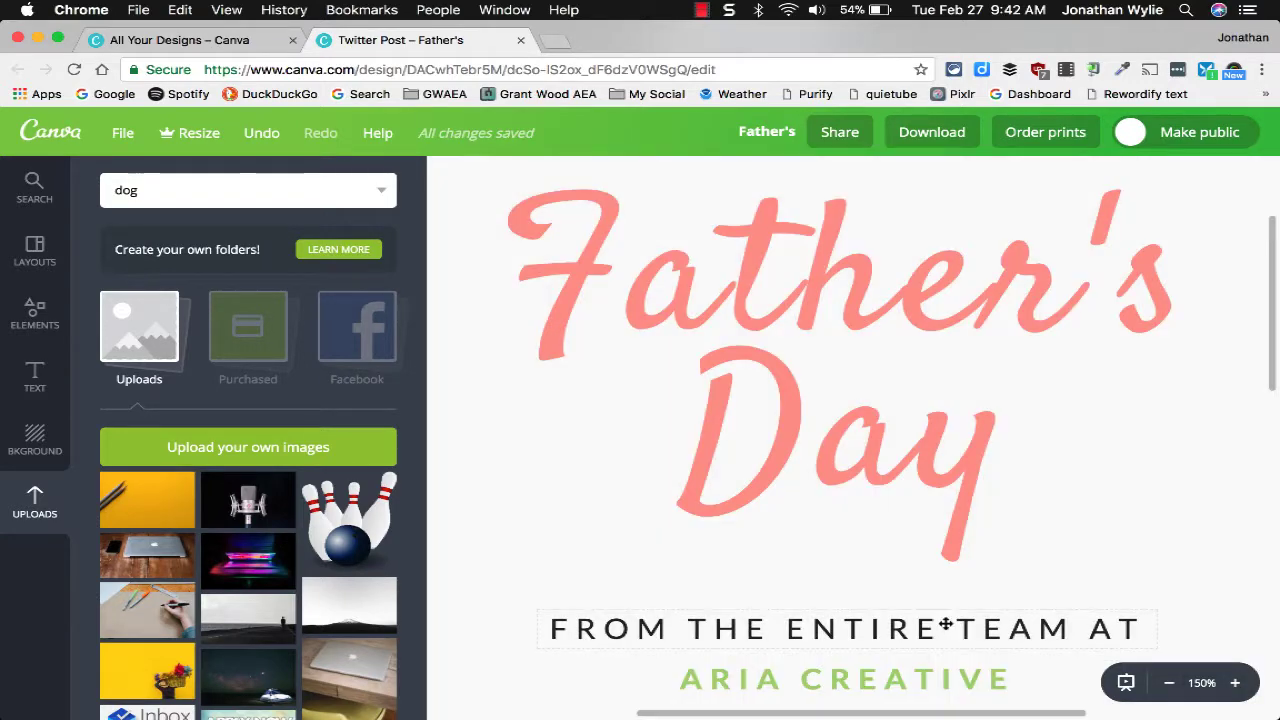
pyautogui.moveTo(945, 624); pyautogui.dragTo(933, 621)
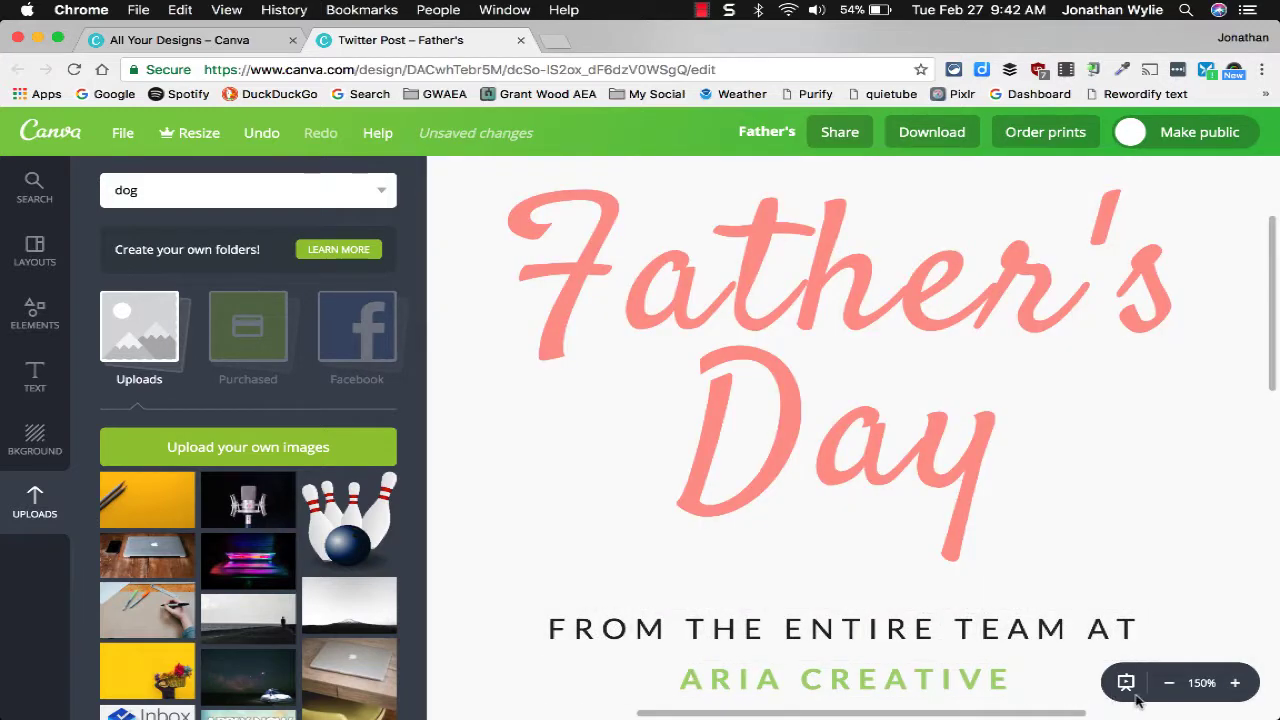
# - Reduce the design view to 25% to see both pages whole, and set it back to 50%
pyautogui.click(1168, 686)
pyautogui.click(1168, 686)
pyautogui.click(1168, 686)
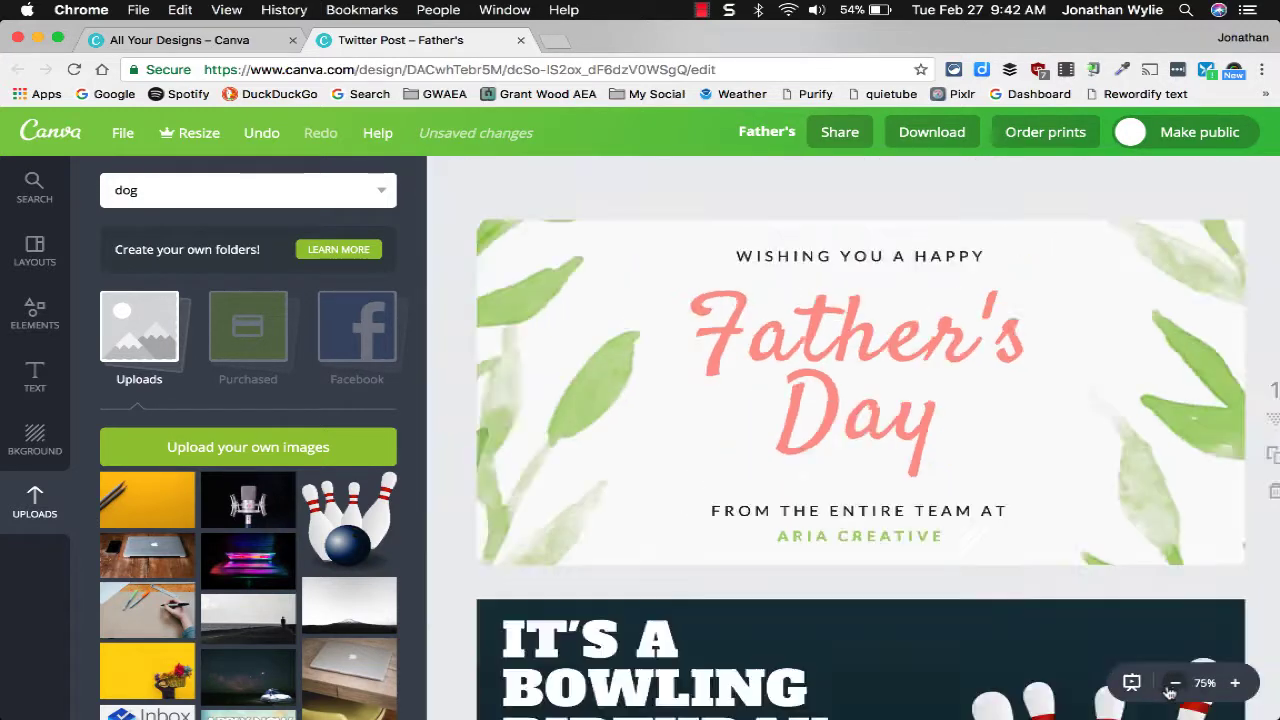
pyautogui.click(1170, 687)
pyautogui.click(1170, 687)
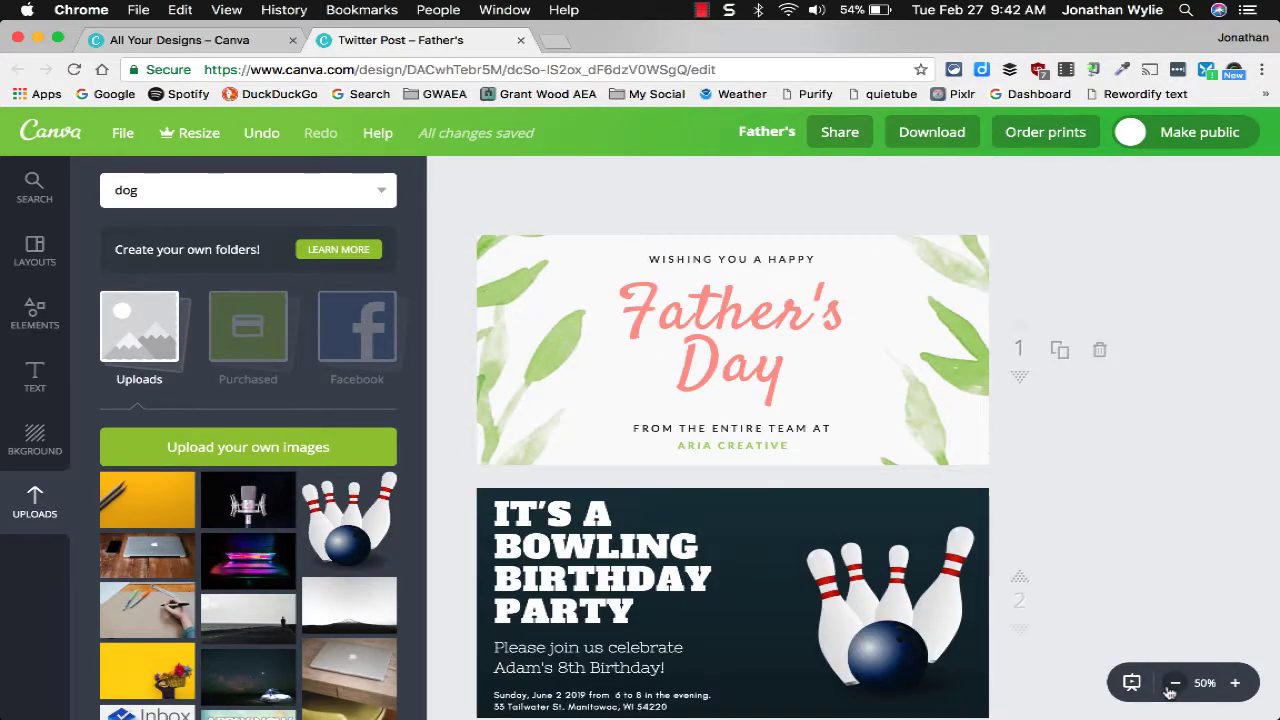
pyautogui.click(1172, 686)
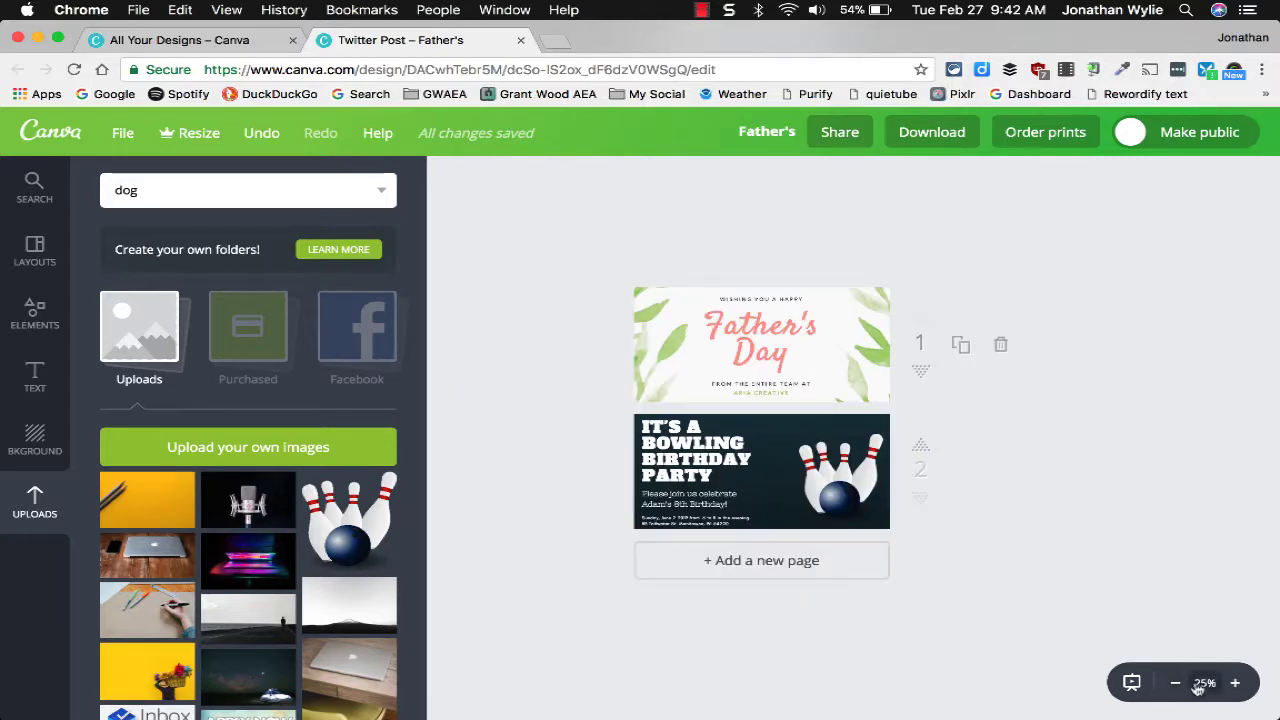
pyautogui.click(1235, 684)
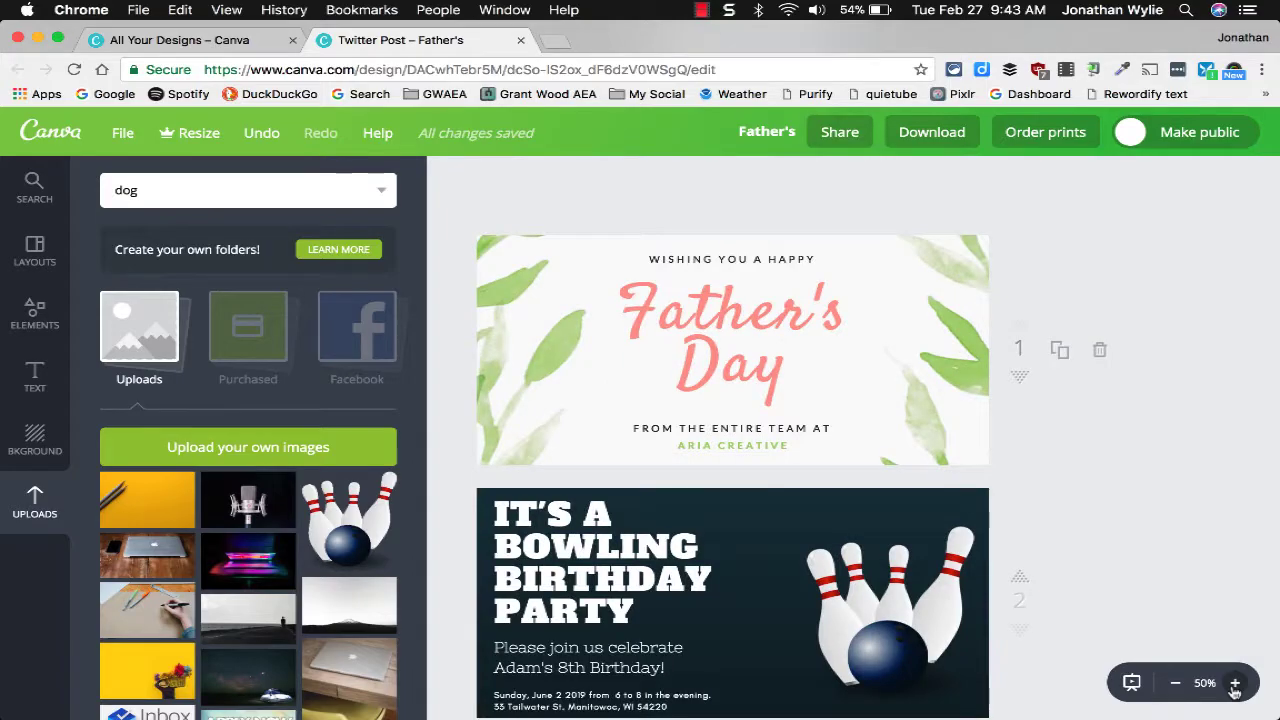